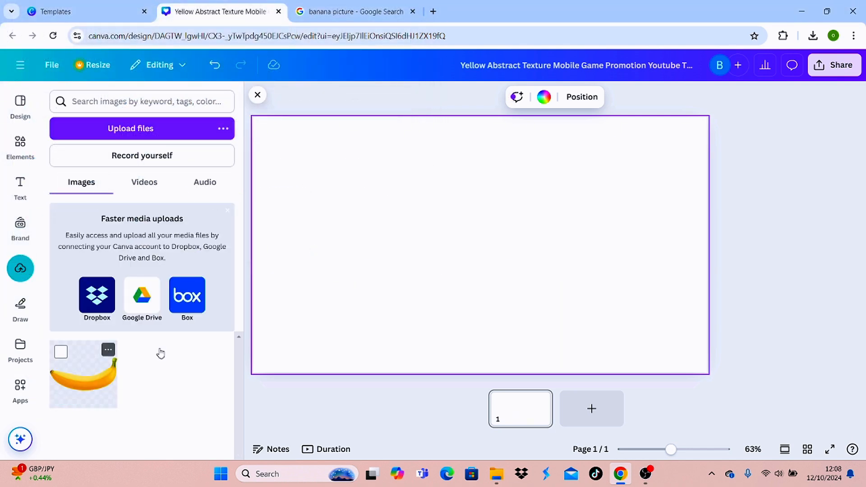
Place the uploaded banana image on the blank page and enlarge it to fill the whole page
{"action": "left_click_drag", "start_coordinate": [160, 352], "coordinate": [291, 200]}
{"action": "left_click_drag", "start_coordinate": [386, 250], "coordinate": [580, 298]}
{"action": "left_click_drag", "start_coordinate": [505, 243], "coordinate": [703, 261]}
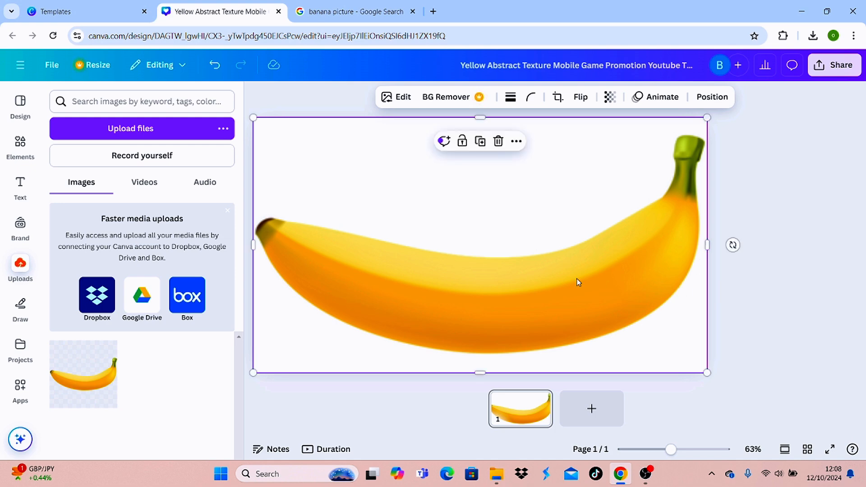
{"action": "left_click", "coordinate": [777, 264]}
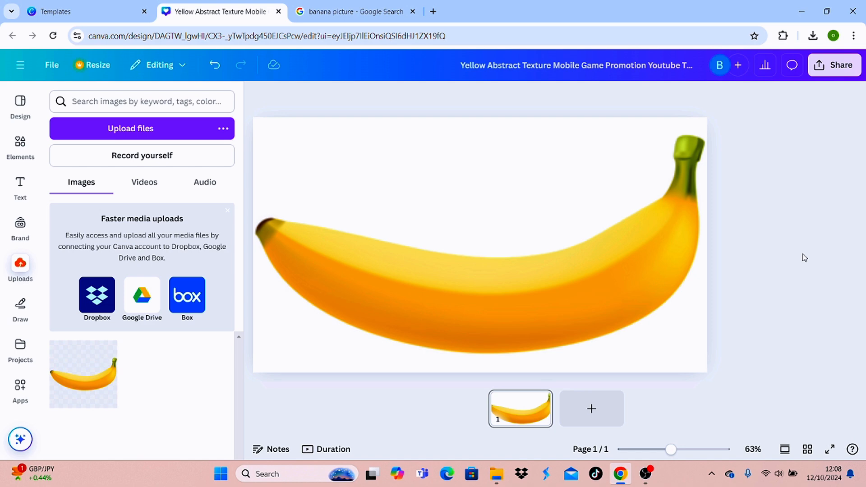
Flip the banana image horizontally
{"action": "left_click", "coordinate": [614, 276]}
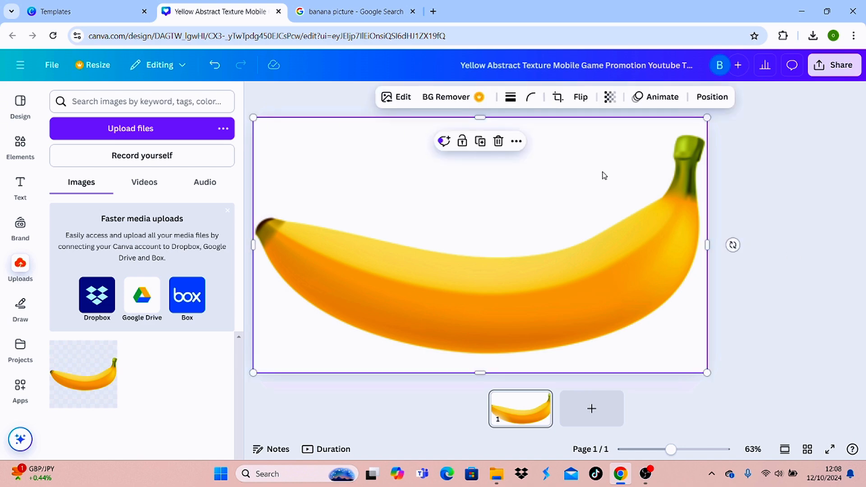
{"action": "left_click", "coordinate": [532, 99]}
{"action": "left_click", "coordinate": [581, 97]}
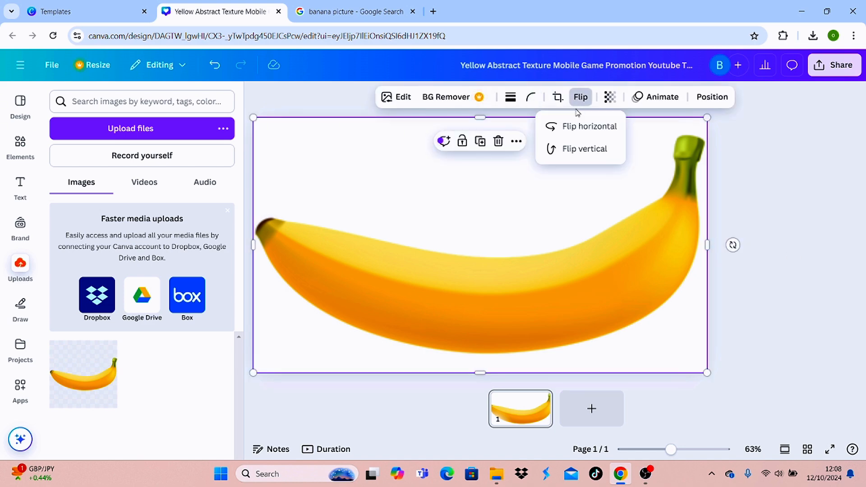
{"action": "left_click", "coordinate": [564, 126]}
{"action": "left_click", "coordinate": [751, 207]}
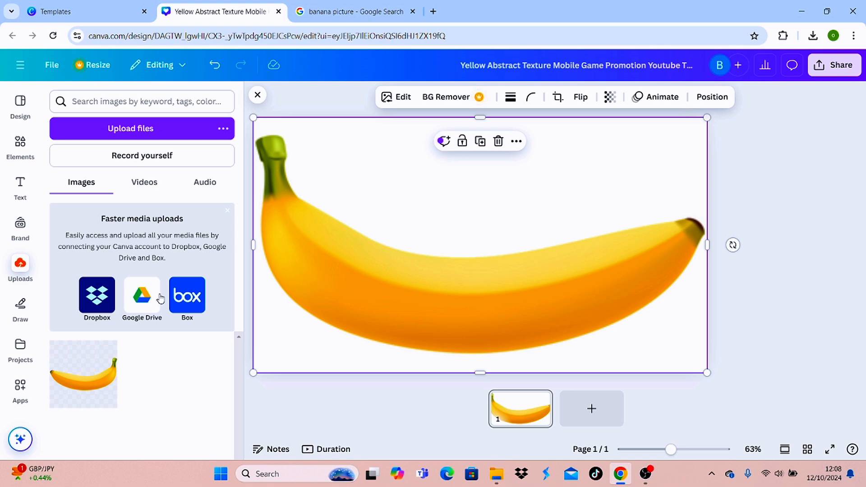
Search the Canva apps for TypeCraft and open the app
{"action": "left_click", "coordinate": [18, 393]}
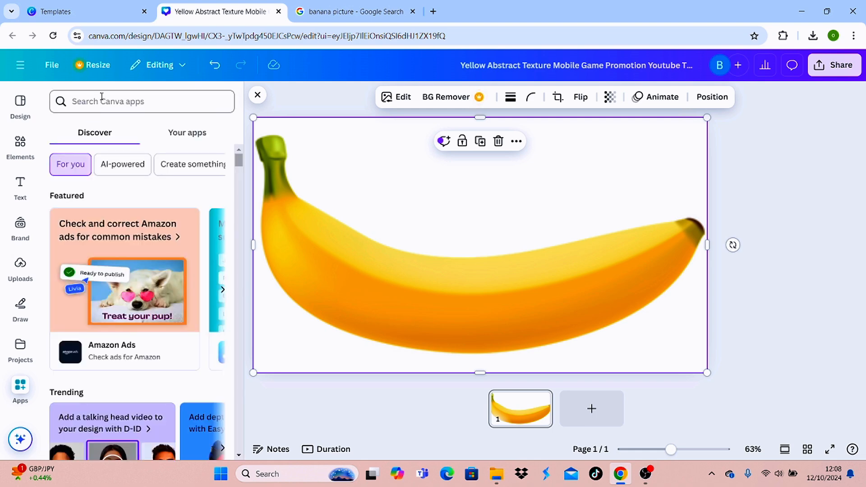
{"action": "left_click", "coordinate": [102, 96]}
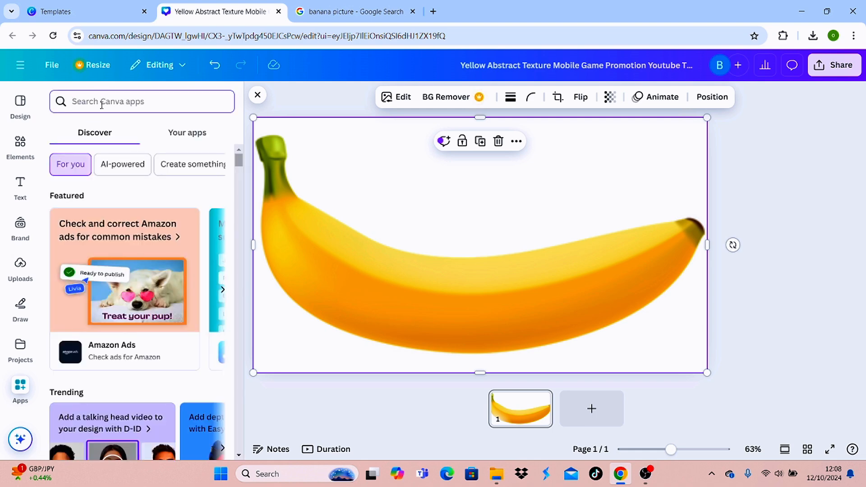
{"action": "type", "text": "TyPE"}
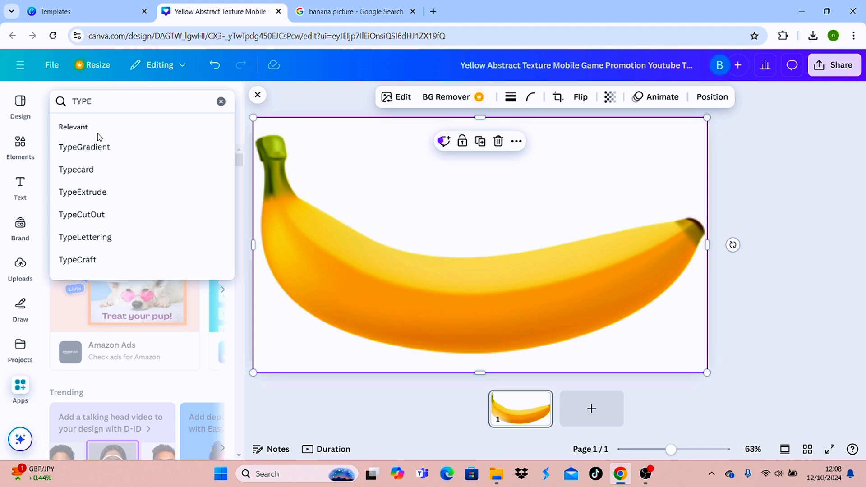
{"action": "left_click", "coordinate": [82, 259]}
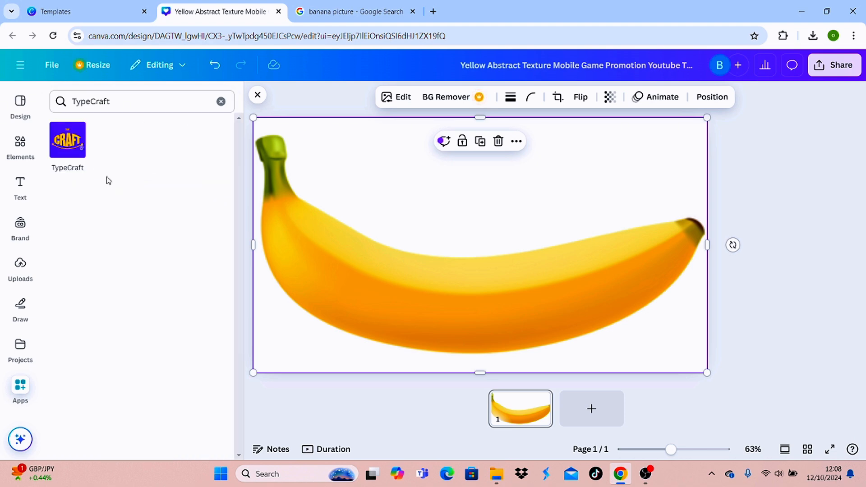
{"action": "left_click", "coordinate": [67, 150]}
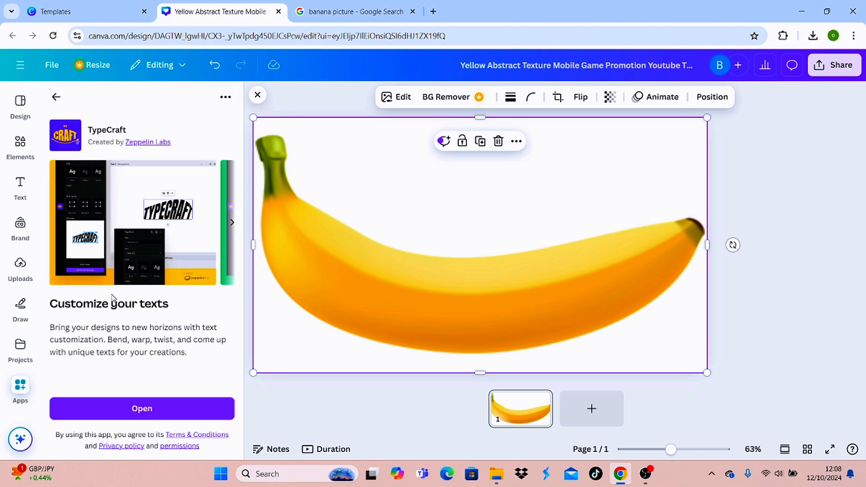
{"action": "left_click", "coordinate": [138, 408]}
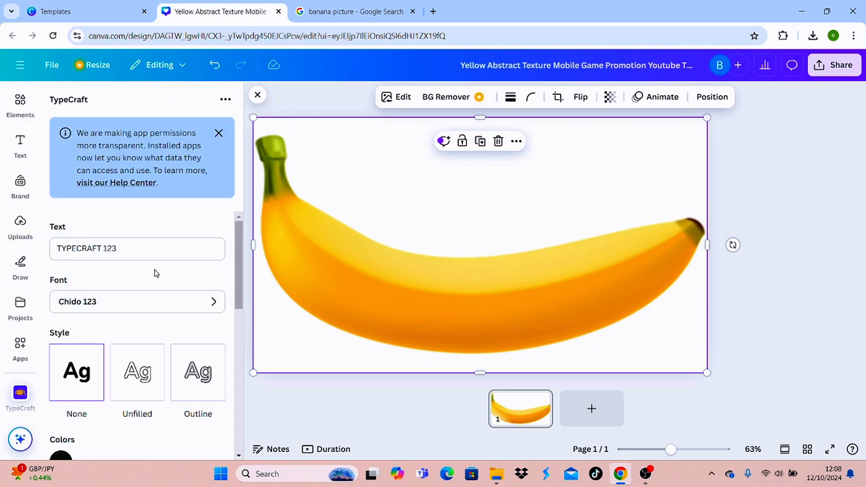
Replace the TypeCraft sample text with BANANA
{"action": "left_click", "coordinate": [157, 255]}
{"action": "key", "text": "BackSpace"}
{"action": "key", "text": "BackSpace"}
{"action": "key", "text": "BackSpace"}
{"action": "key", "text": "BackSpace"}
{"action": "key", "text": "BackSpace"}
{"action": "key", "text": "BackSpace"}
{"action": "key", "text": "BackSpace"}
{"action": "key", "text": "BackSpace"}
{"action": "key", "text": "BackSpace"}
{"action": "key", "text": "BackSpace"}
{"action": "key", "text": "BackSpace"}
{"action": "key", "text": "BackSpace"}
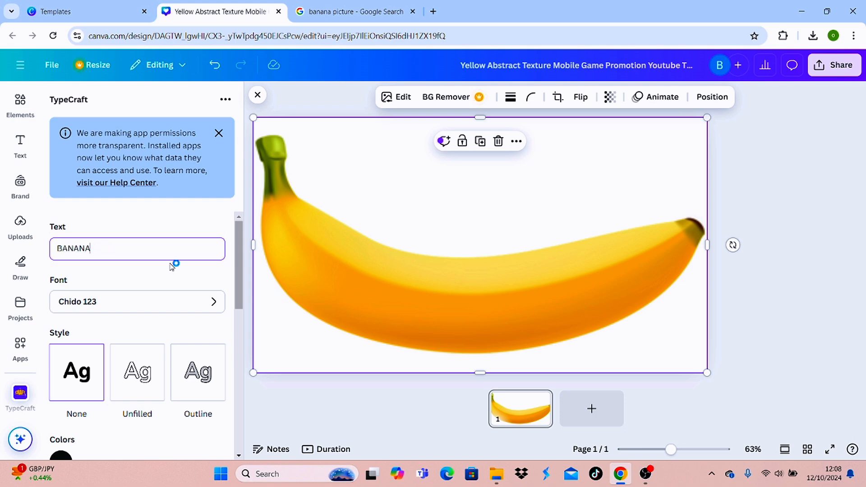
Search the fonts for ANT and set the text's font to Anton Regular 123
{"action": "scroll", "coordinate": [235, 296], "scroll_direction": "down", "scroll_amount": 3}
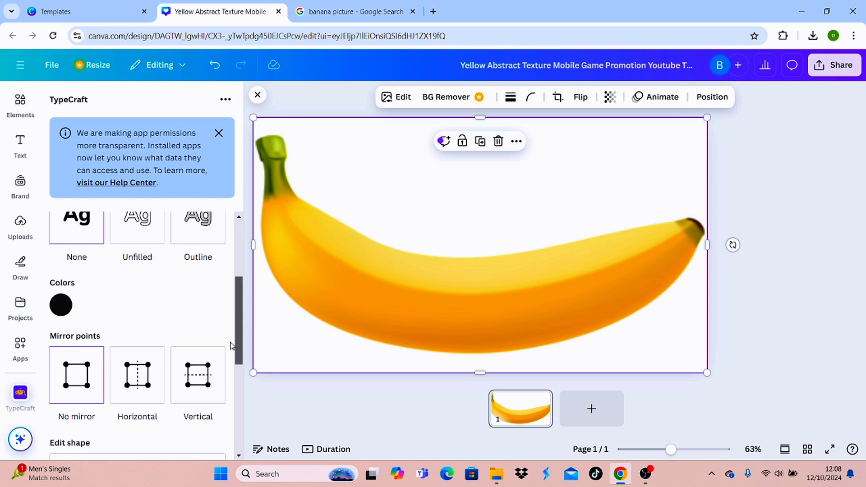
{"action": "scroll", "coordinate": [239, 316], "scroll_direction": "up", "scroll_amount": 5}
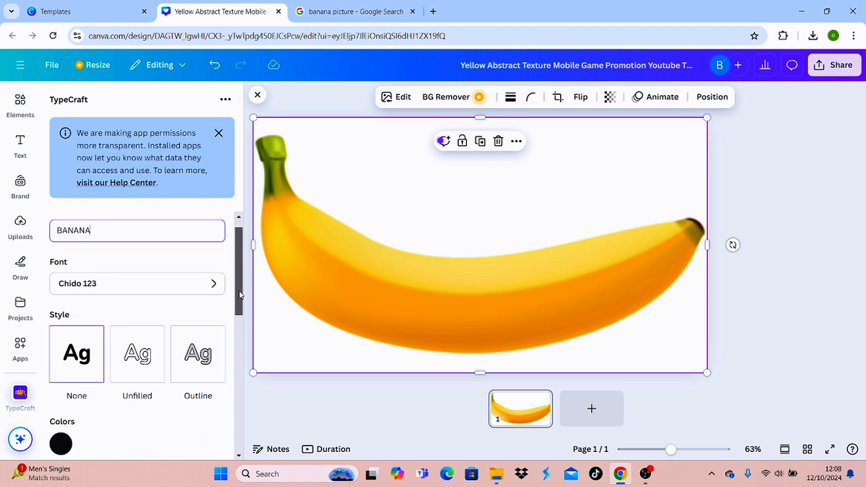
{"action": "left_click", "coordinate": [196, 290]}
{"action": "left_click", "coordinate": [139, 254]}
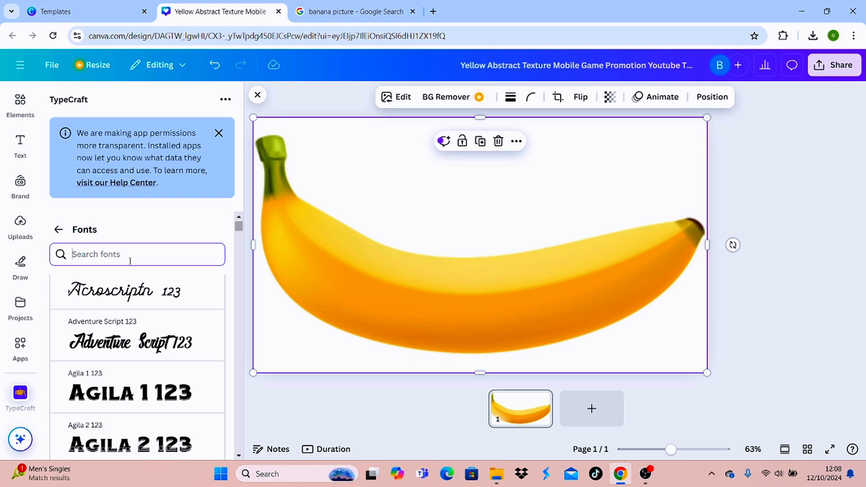
{"action": "type", "text": "ANT"}
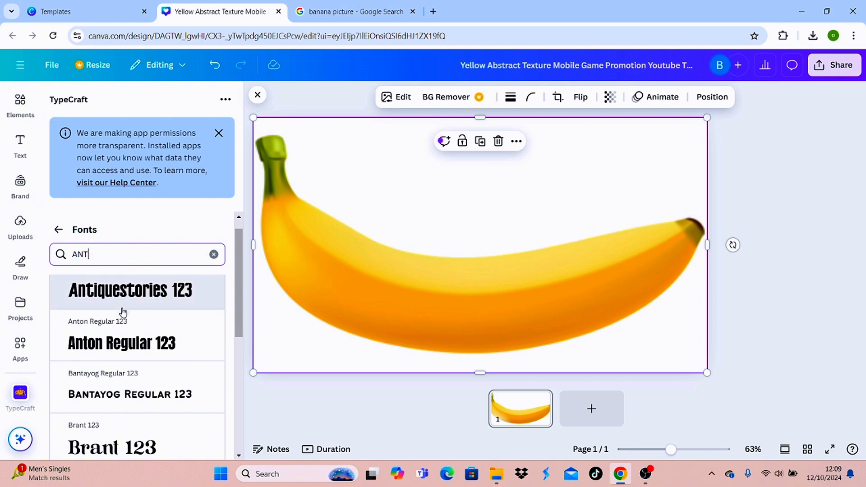
{"action": "left_click", "coordinate": [139, 344]}
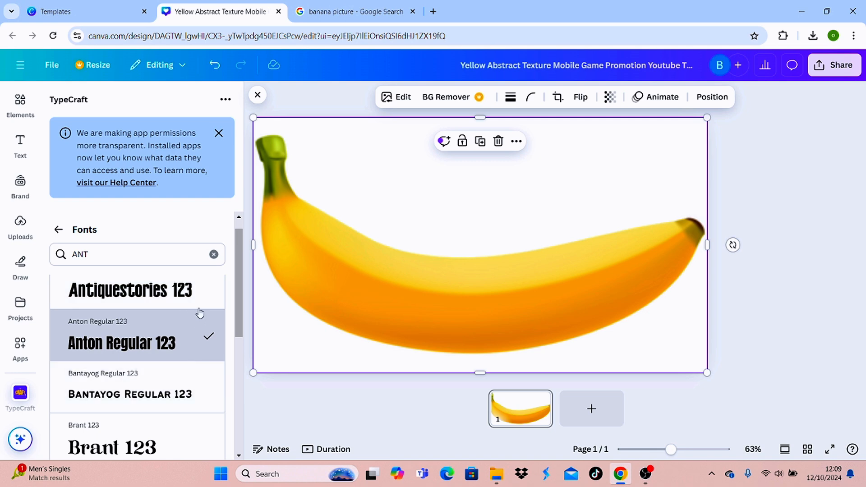
{"action": "left_click", "coordinate": [57, 229]}
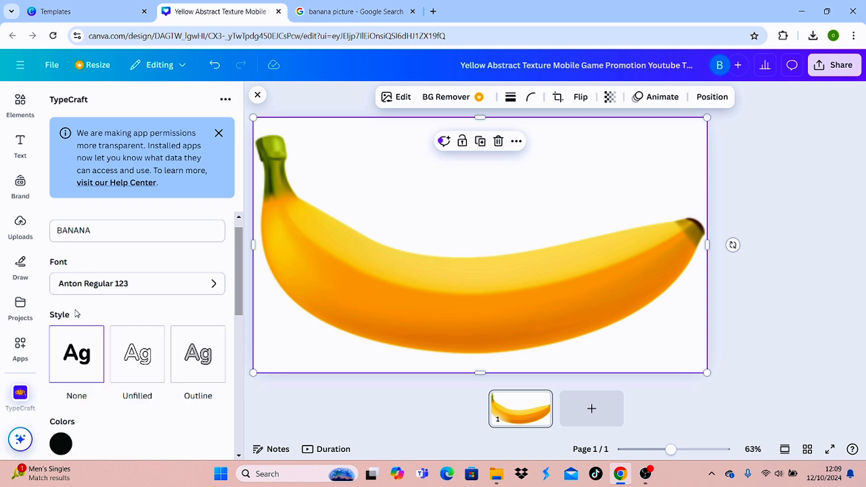
Set the text color to near-white #FDFDFD
{"action": "scroll", "coordinate": [135, 315], "scroll_direction": "down", "scroll_amount": 3}
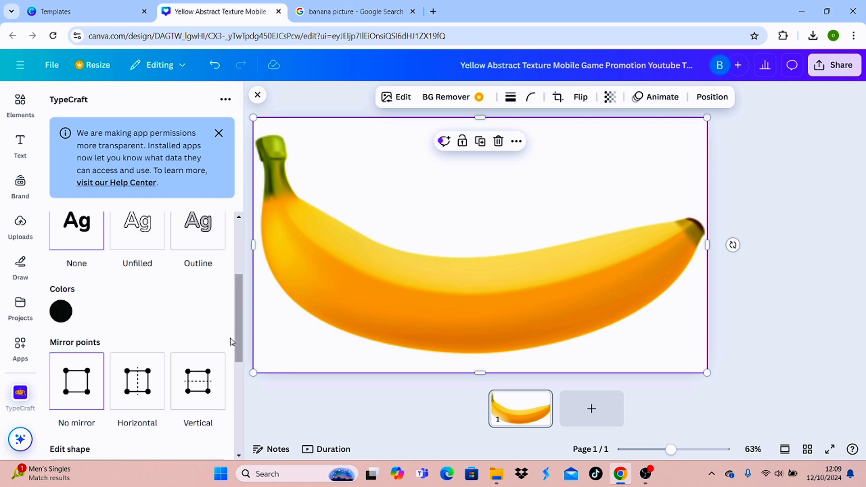
{"action": "left_click", "coordinate": [61, 310]}
{"action": "left_click", "coordinate": [69, 342]}
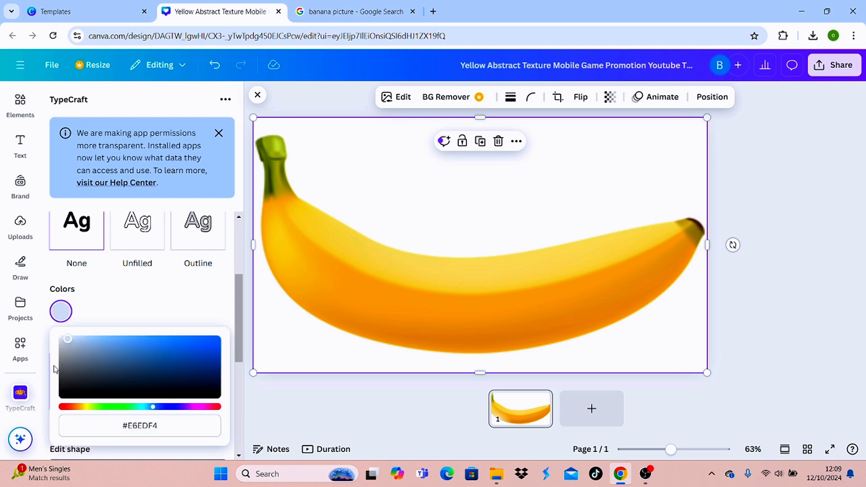
{"action": "left_click_drag", "start_coordinate": [67, 342], "coordinate": [60, 337]}
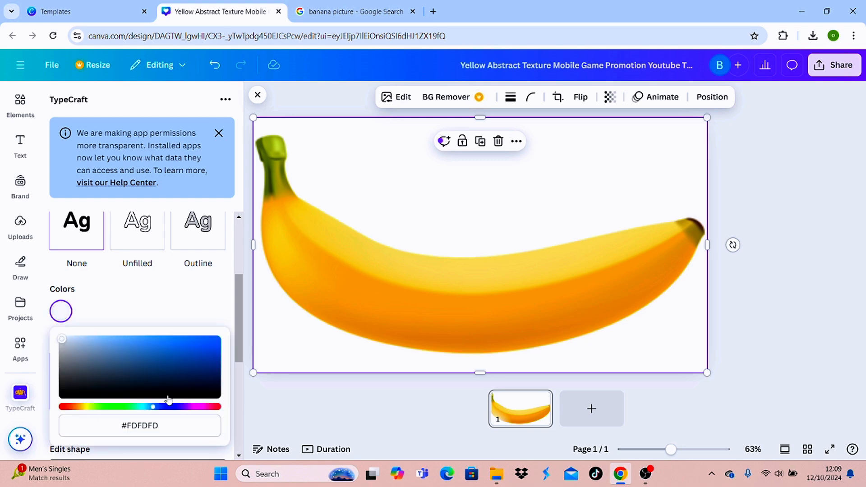
Bend the BANANA text into a downward curve by lowering its middle points, raising its upper corners and slightly lowering its bottom corners
{"action": "left_click_drag", "start_coordinate": [239, 325], "coordinate": [231, 407]}
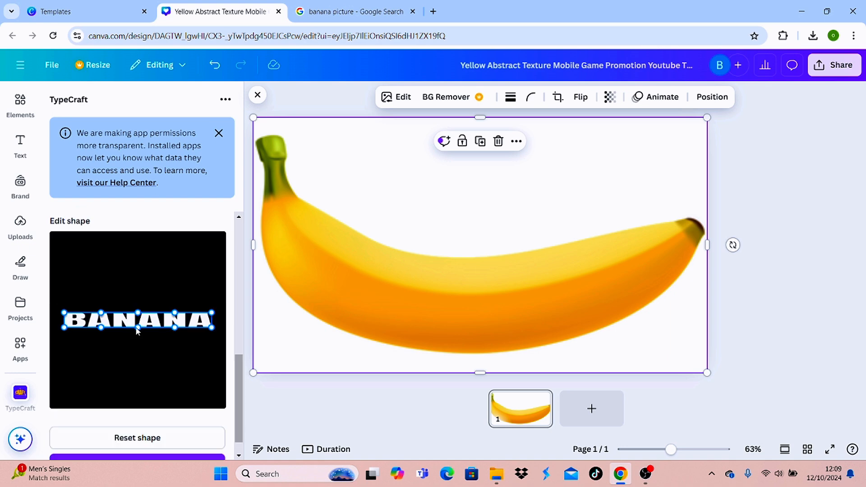
{"action": "left_click_drag", "start_coordinate": [137, 328], "coordinate": [136, 346]}
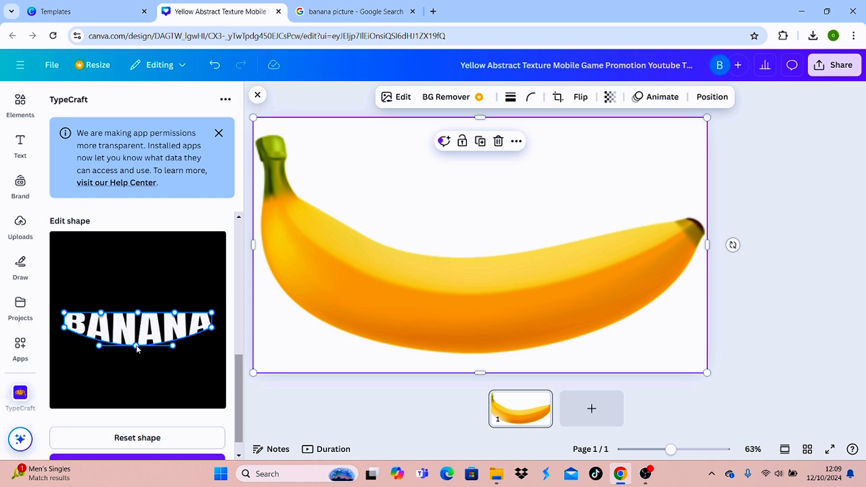
{"action": "left_click_drag", "start_coordinate": [137, 313], "coordinate": [137, 326]}
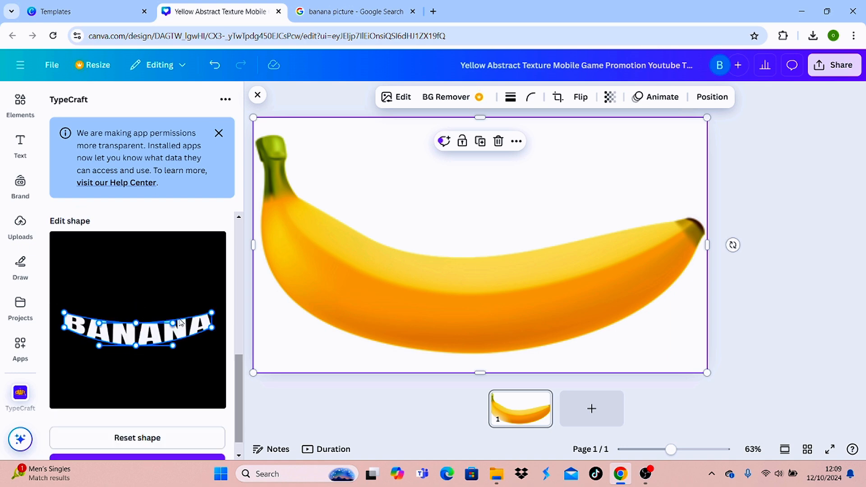
{"action": "left_click_drag", "start_coordinate": [211, 315], "coordinate": [212, 295]}
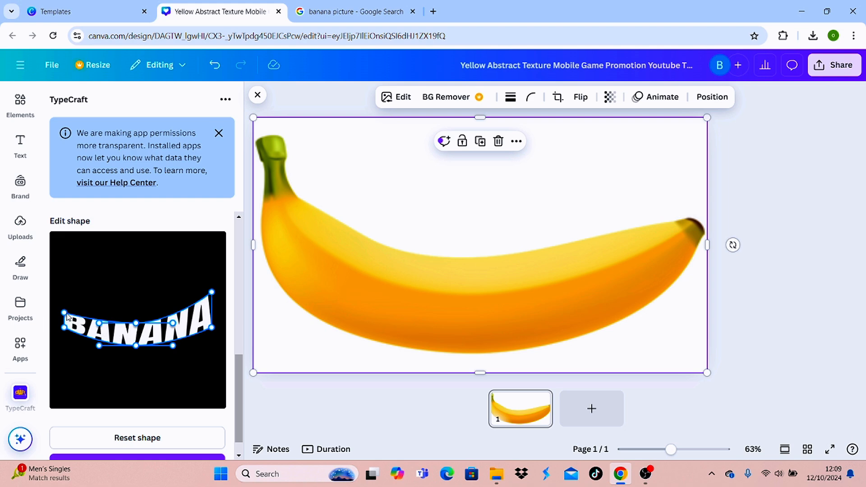
{"action": "left_click_drag", "start_coordinate": [67, 315], "coordinate": [66, 293]}
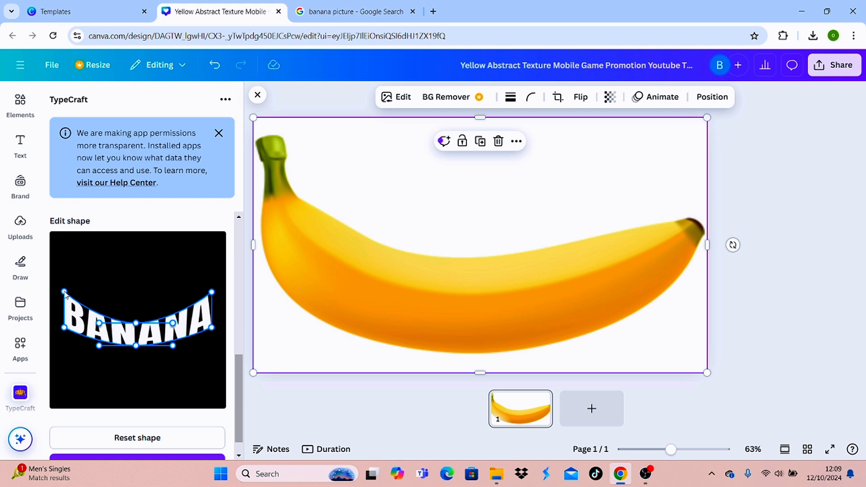
{"action": "left_click_drag", "start_coordinate": [64, 328], "coordinate": [63, 335]}
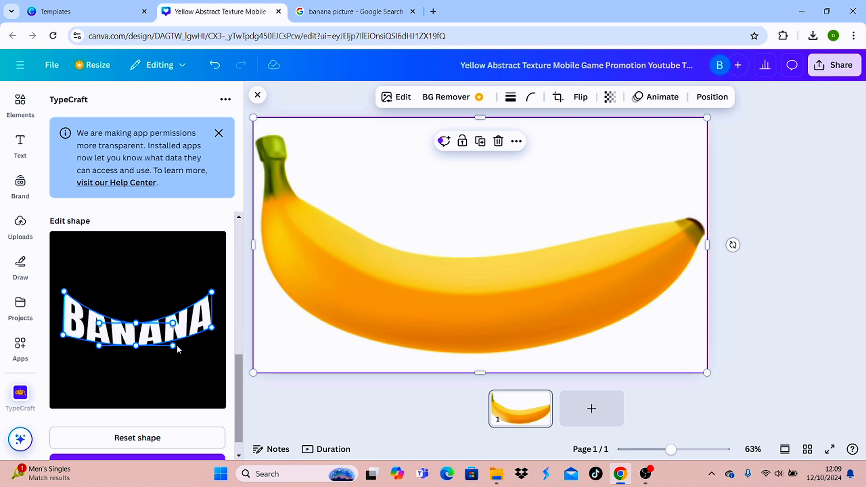
{"action": "left_click_drag", "start_coordinate": [210, 327], "coordinate": [211, 335]}
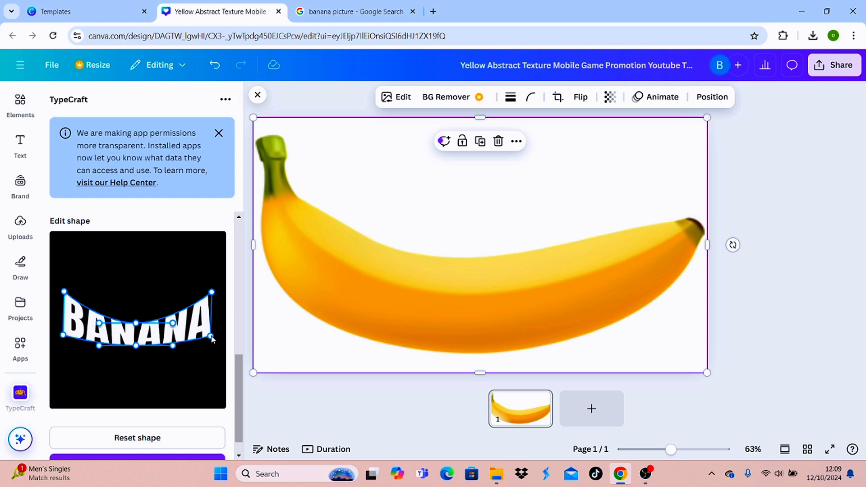
Add the curved BANANA text to the design, then enlarge and center it over the banana
{"action": "left_click_drag", "start_coordinate": [241, 379], "coordinate": [239, 412]}
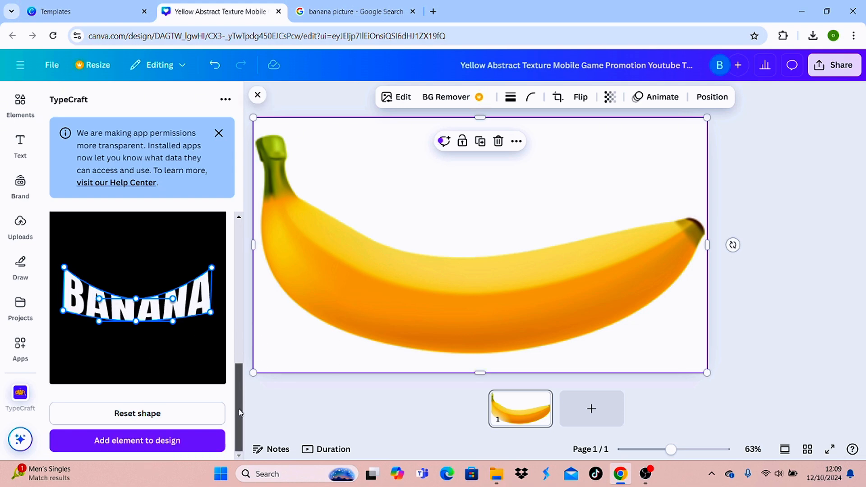
{"action": "left_click", "coordinate": [142, 441]}
{"action": "left_click_drag", "start_coordinate": [507, 276], "coordinate": [498, 313]}
{"action": "left_click_drag", "start_coordinate": [575, 258], "coordinate": [584, 227]}
{"action": "left_click_drag", "start_coordinate": [521, 294], "coordinate": [511, 288]}
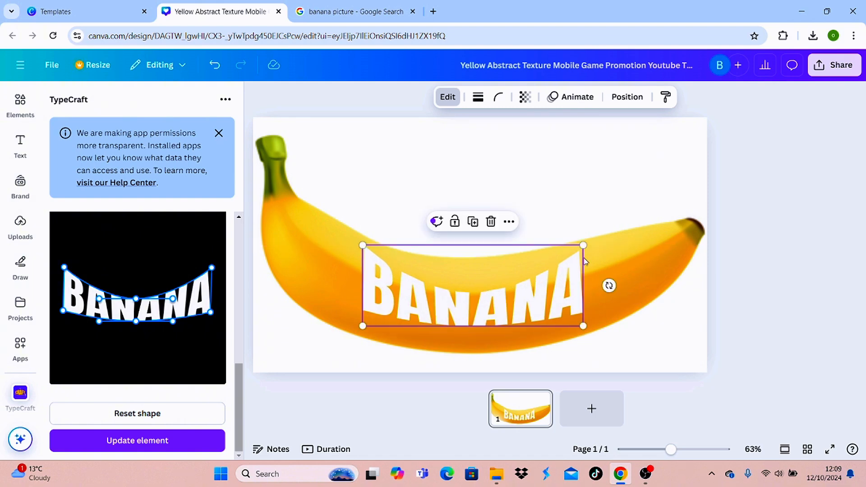
{"action": "left_click_drag", "start_coordinate": [583, 244], "coordinate": [608, 206]}
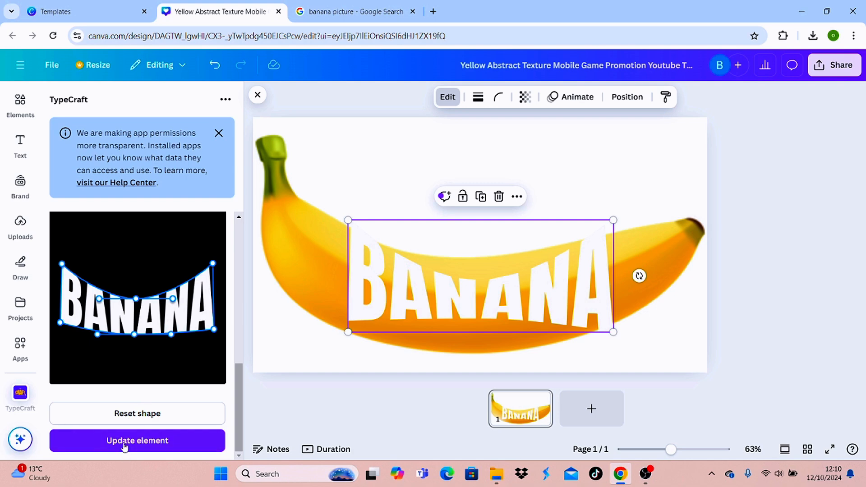
Deepen the text's curve and update it in the design, shifting it slightly lower to follow the banana's bottom edge
{"action": "left_click", "coordinate": [125, 444]}
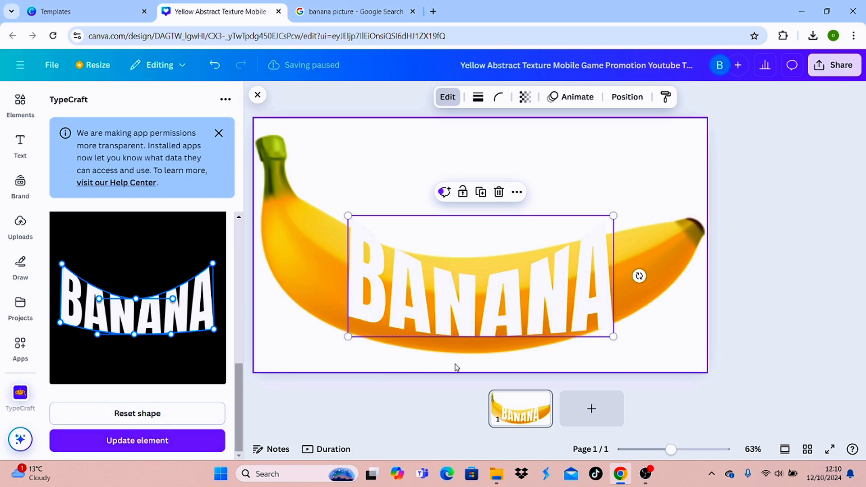
{"action": "left_click_drag", "start_coordinate": [137, 304], "coordinate": [133, 338]}
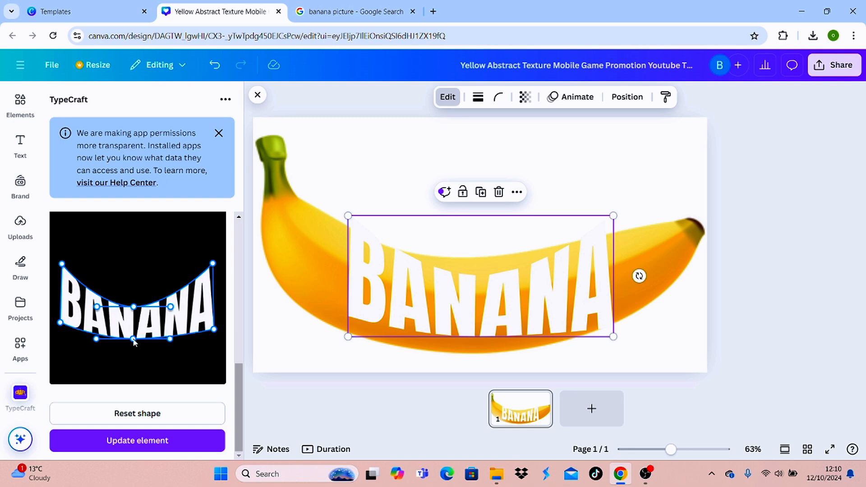
{"action": "left_click", "coordinate": [121, 442]}
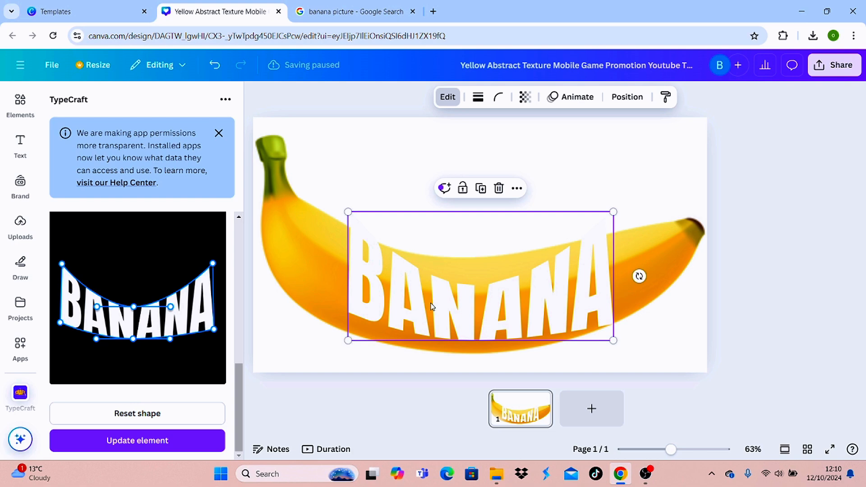
{"action": "left_click_drag", "start_coordinate": [431, 307], "coordinate": [425, 312]}
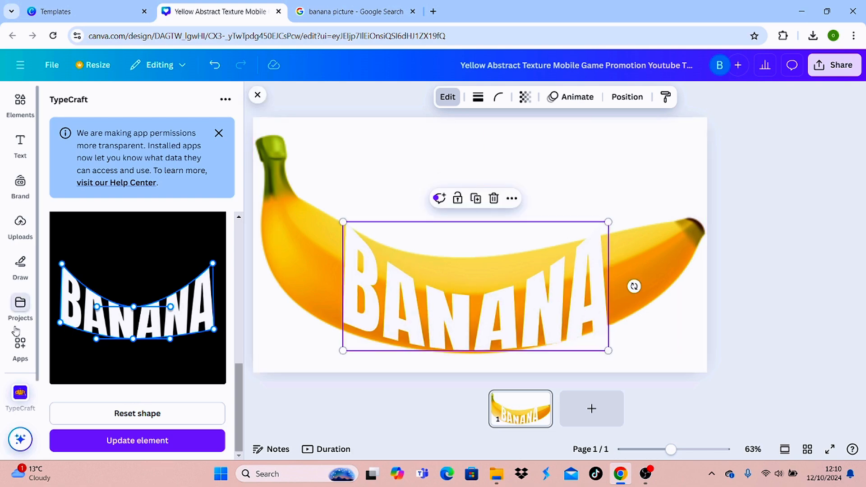
Extend the BANANA text's bottom-left corner slightly outward and update the element in the design
{"action": "left_click_drag", "start_coordinate": [62, 328], "coordinate": [58, 330]}
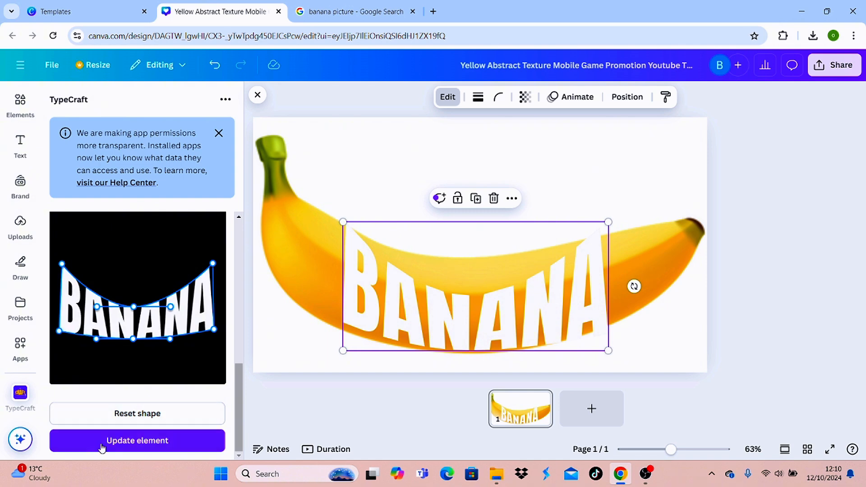
{"action": "left_click", "coordinate": [115, 449]}
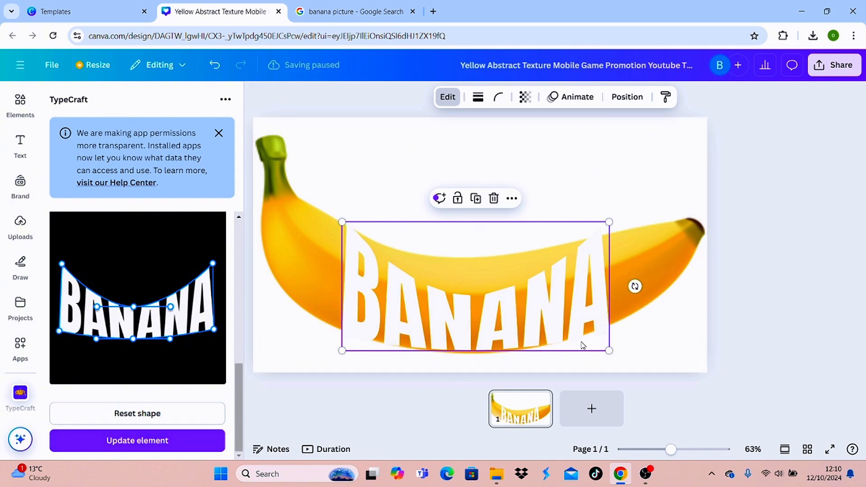
{"action": "left_click", "coordinate": [522, 372]}
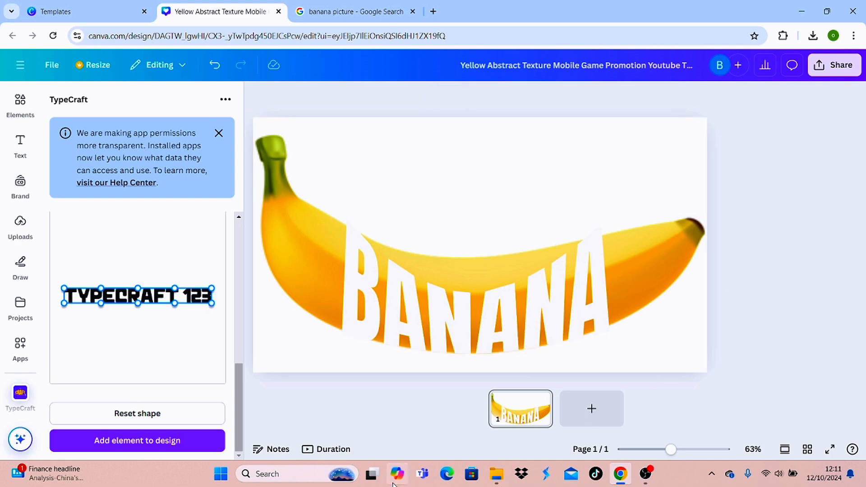
Duplicate the page and delete the banana image from the duplicate, leaving only the BANANA text
{"action": "left_click", "coordinate": [537, 399]}
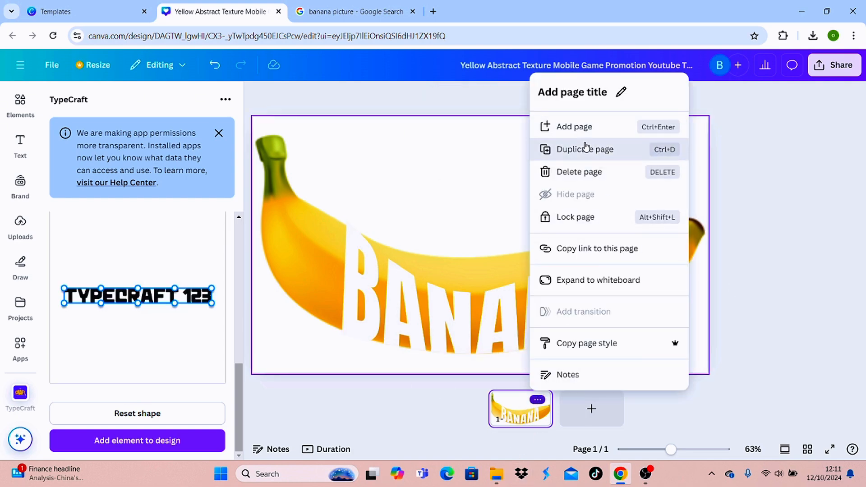
{"action": "left_click", "coordinate": [586, 154]}
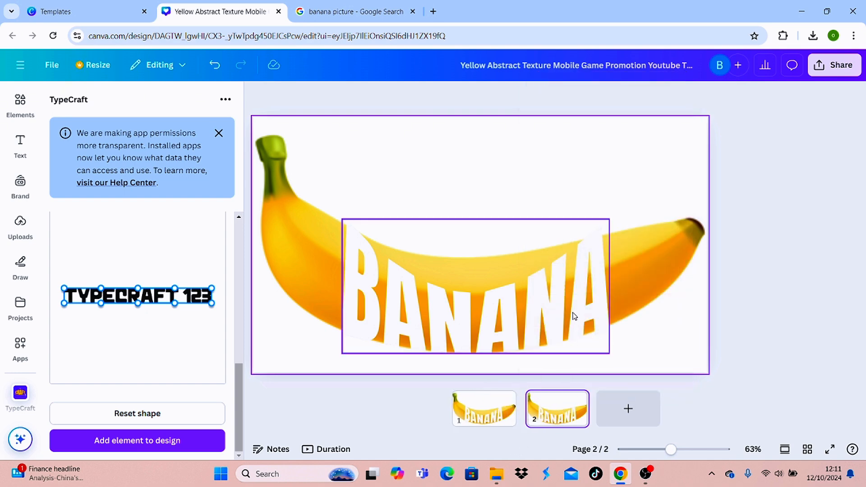
{"action": "left_click", "coordinate": [285, 244]}
{"action": "left_click", "coordinate": [498, 142]}
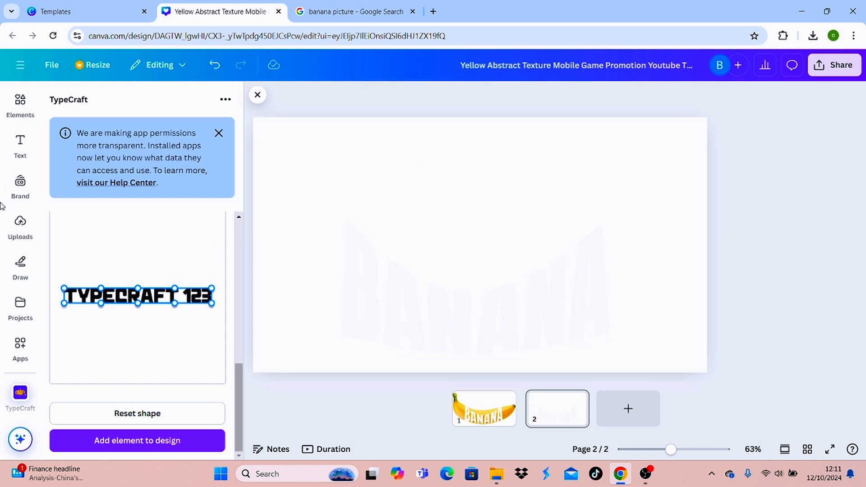
Add a square shape to page 2 and stretch it into a rectangle covering the whole BANANA text
{"action": "left_click", "coordinate": [19, 108]}
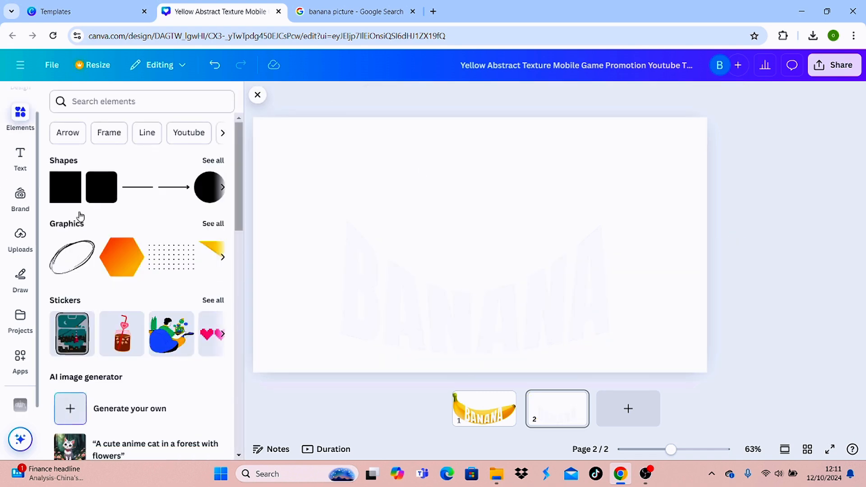
{"action": "left_click", "coordinate": [68, 198]}
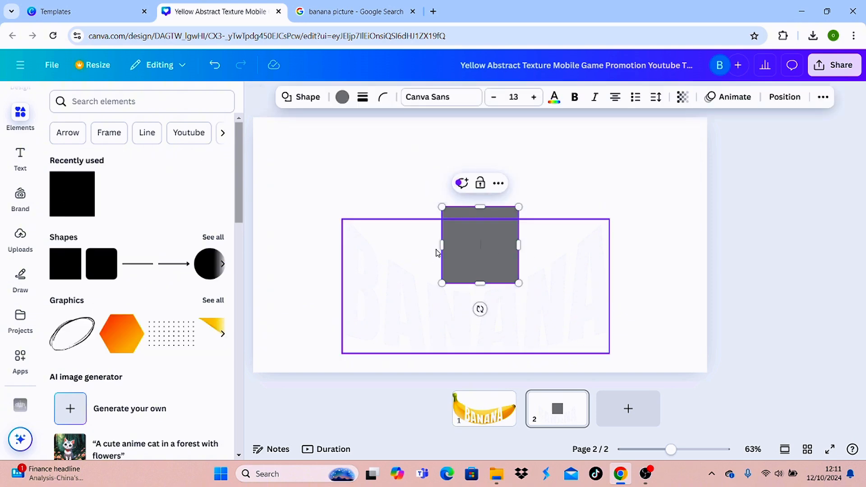
{"action": "left_click_drag", "start_coordinate": [441, 245], "coordinate": [333, 263]}
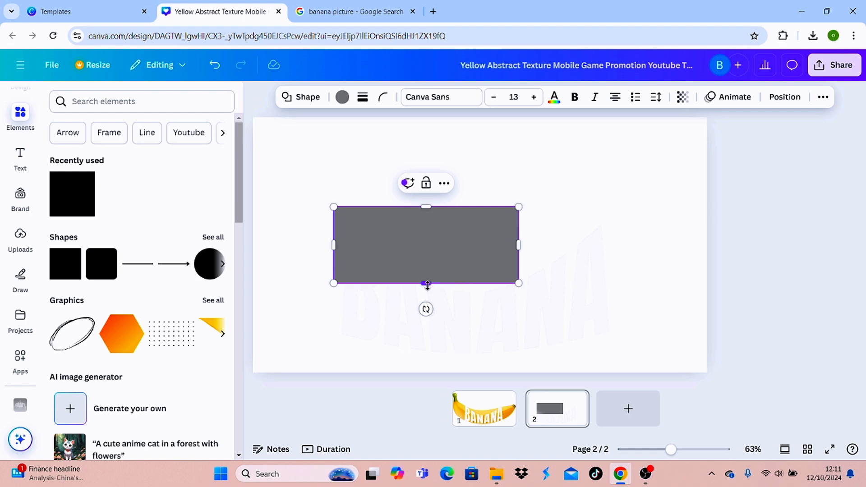
{"action": "left_click_drag", "start_coordinate": [428, 284], "coordinate": [427, 363]}
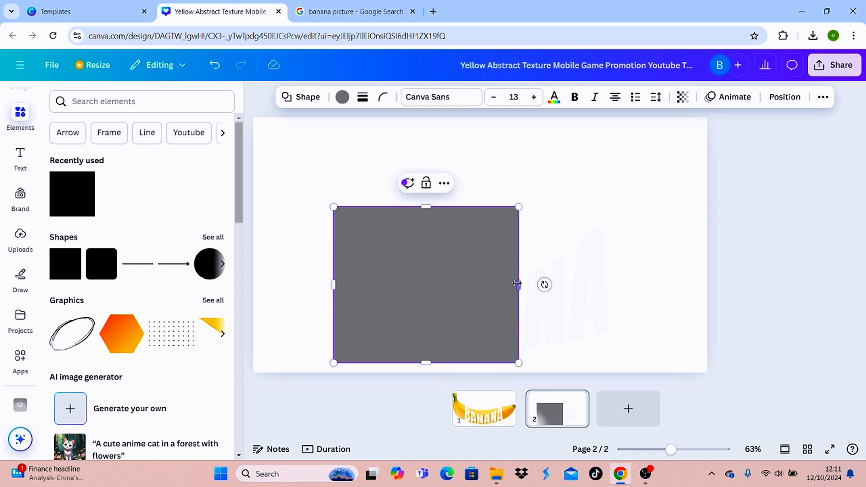
{"action": "left_click_drag", "start_coordinate": [517, 284], "coordinate": [660, 284]}
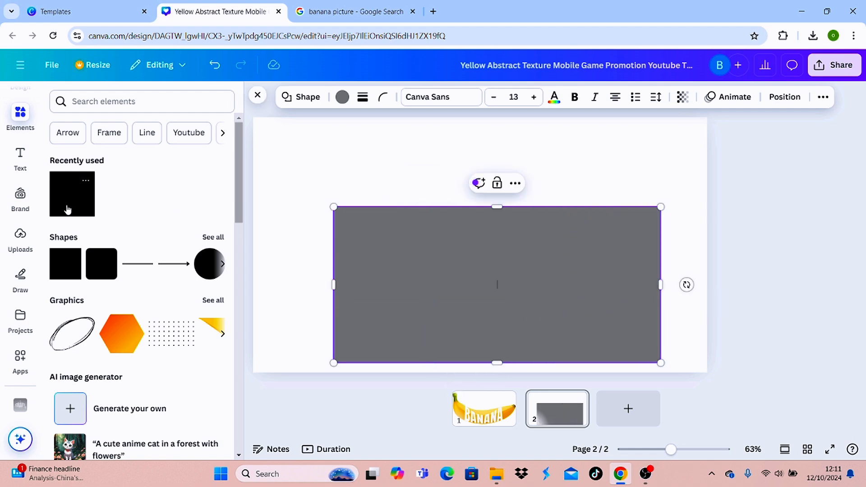
Fill the rectangle with black and send it backward behind the BANANA text
{"action": "left_click", "coordinate": [342, 97]}
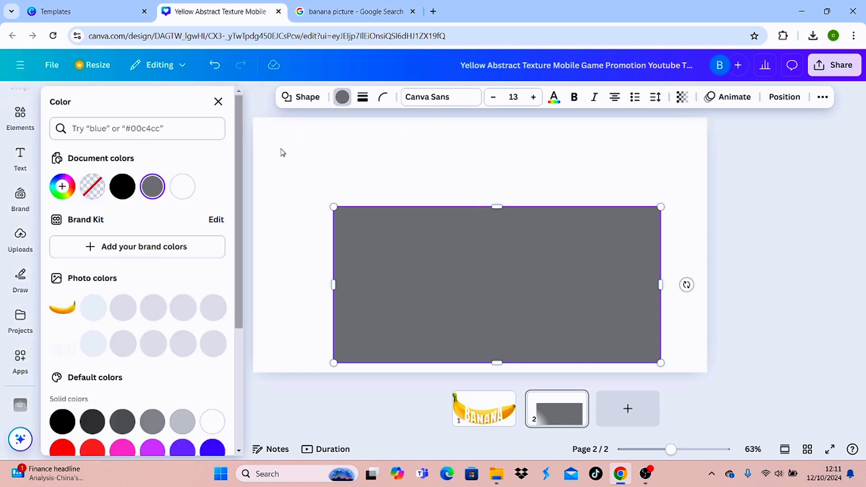
{"action": "left_click", "coordinate": [118, 190]}
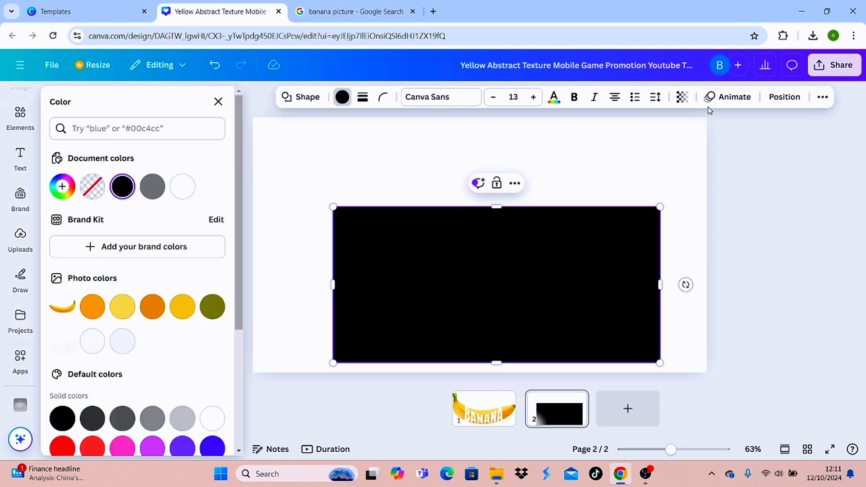
{"action": "left_click", "coordinate": [515, 183]}
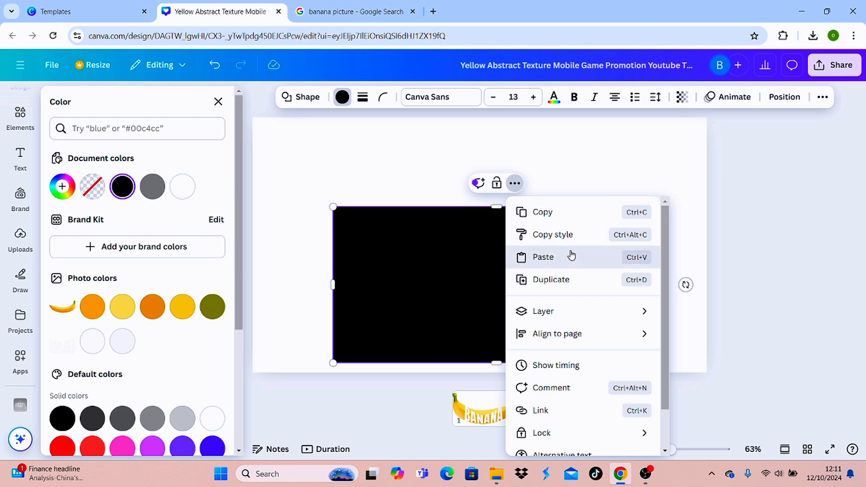
{"action": "mouse_move", "coordinate": [589, 310]}
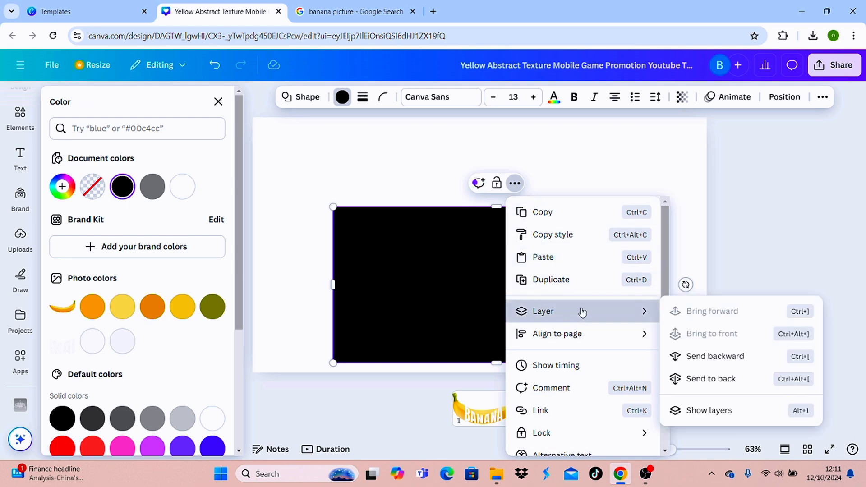
{"action": "left_click", "coordinate": [710, 356]}
Download only page 2 of the design as a PNG
{"action": "left_click", "coordinate": [834, 65]}
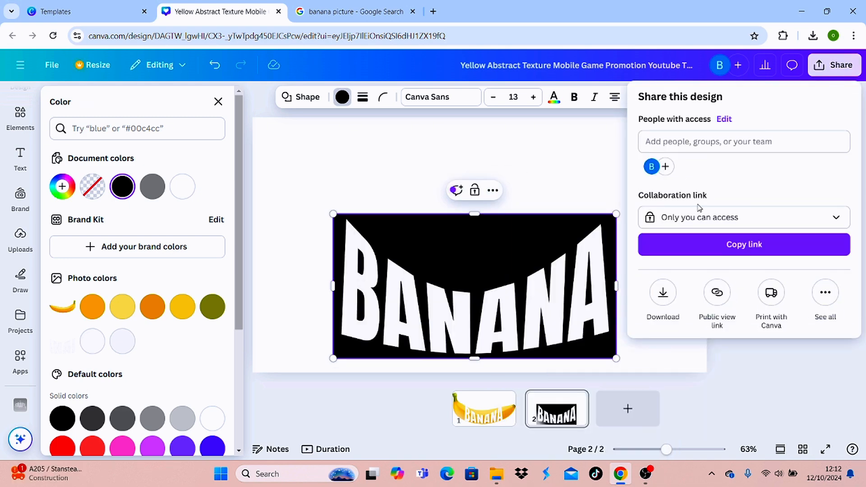
{"action": "left_click", "coordinate": [662, 295]}
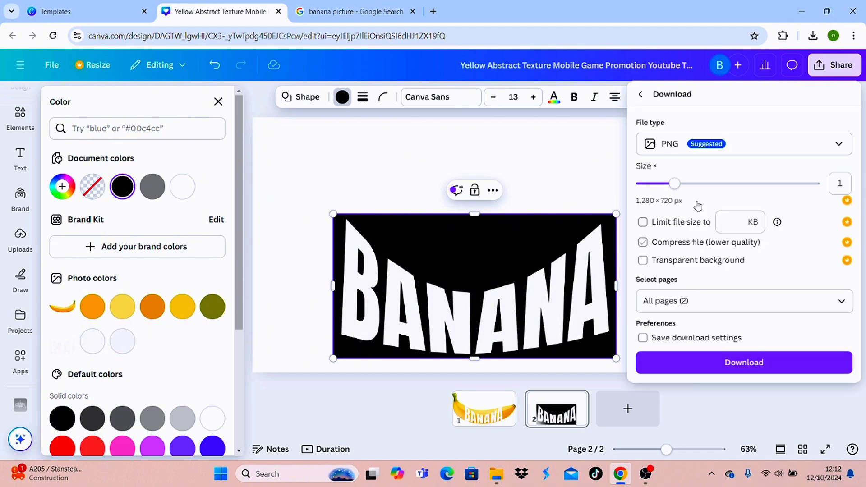
{"action": "left_click", "coordinate": [708, 301]}
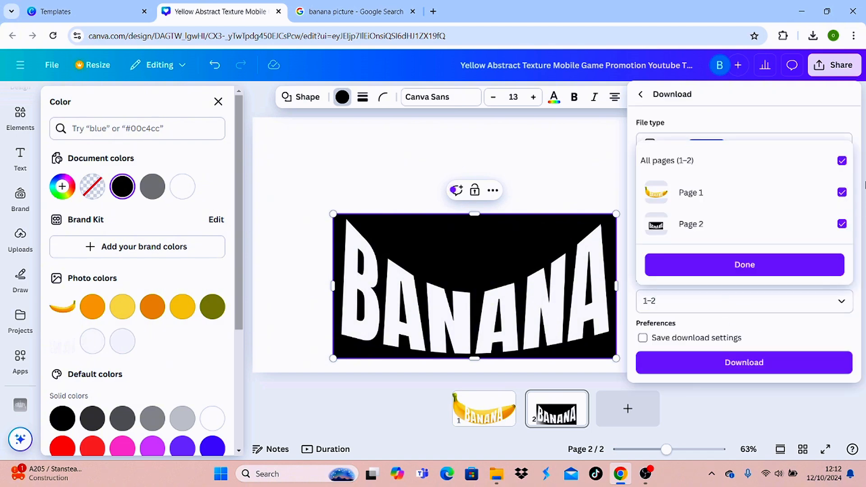
{"action": "left_click", "coordinate": [841, 192]}
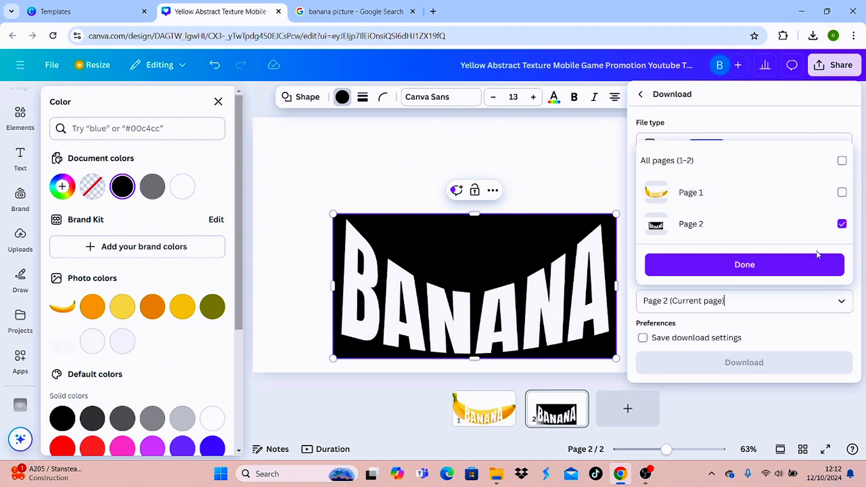
{"action": "left_click", "coordinate": [739, 270]}
{"action": "left_click", "coordinate": [710, 362]}
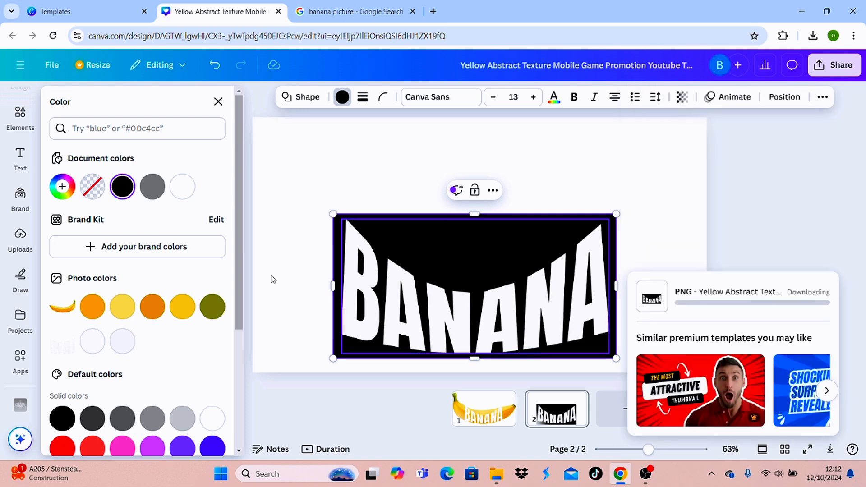
Upload the downloaded Yellow Abstract Texture Mobile Game Promotion Youtube Thumbnail.png to the image uploads
{"action": "left_click", "coordinate": [20, 245]}
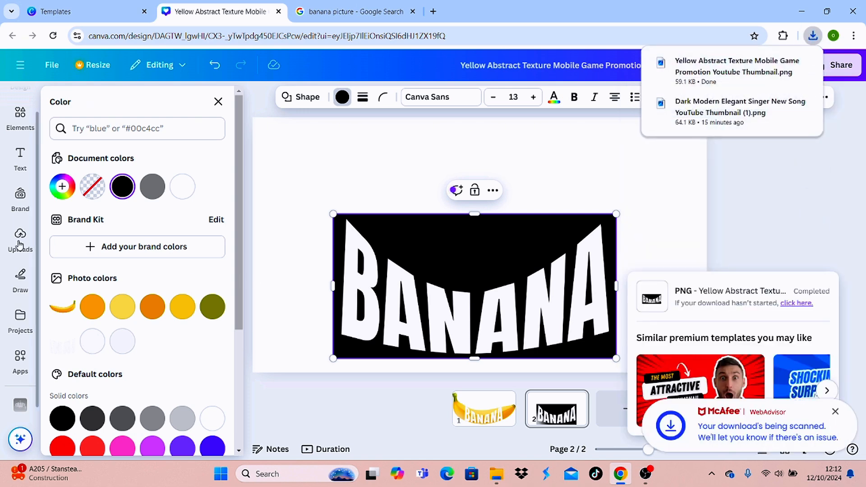
{"action": "left_click", "coordinate": [813, 36]}
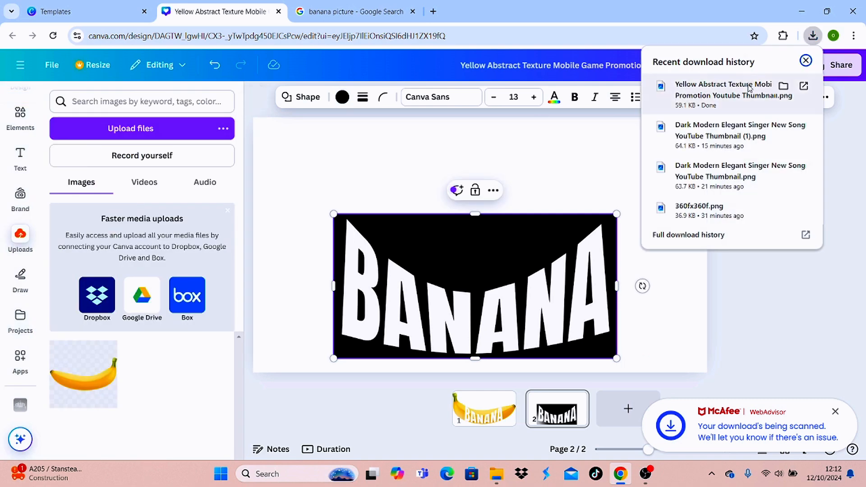
{"action": "left_click_drag", "start_coordinate": [736, 90], "coordinate": [164, 381]}
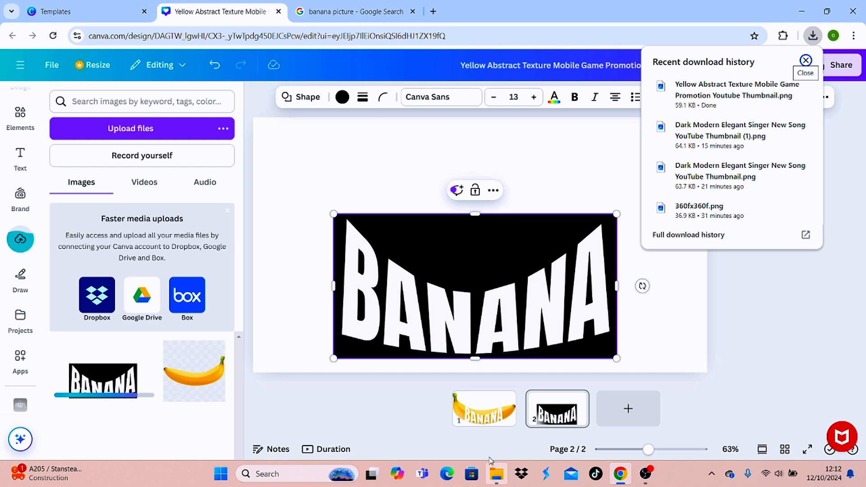
{"action": "left_click", "coordinate": [384, 386]}
Delete the warped BANANA text from page 1, keeping the banana image
{"action": "left_click", "coordinate": [484, 408]}
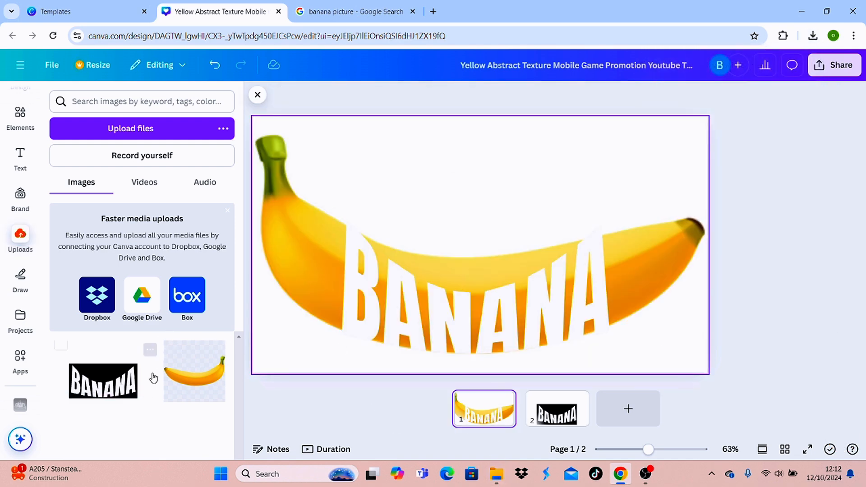
{"action": "left_click", "coordinate": [406, 328]}
{"action": "left_click", "coordinate": [414, 324]}
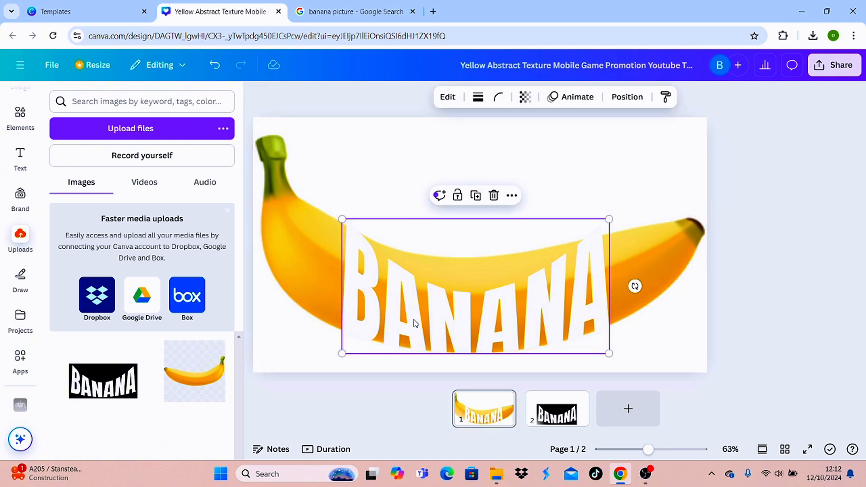
{"action": "left_click", "coordinate": [493, 195]}
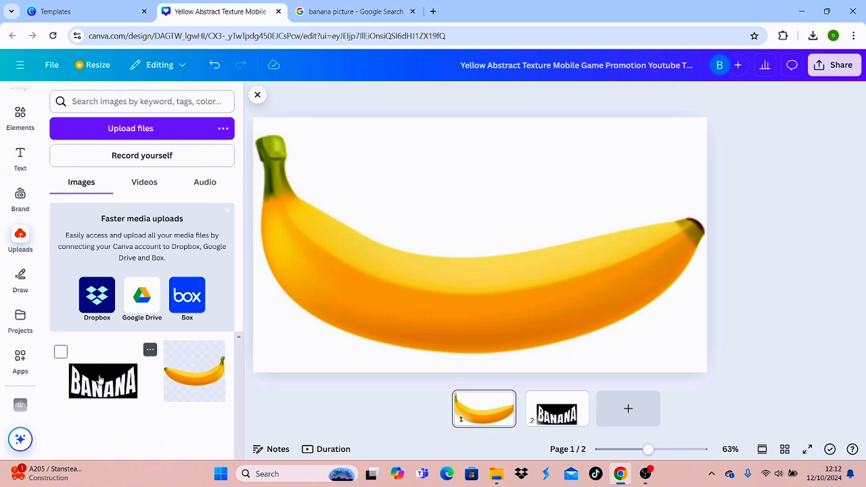
Fill page 1 with the uploaded black-and-white BANANA image and remove its background
{"action": "left_click_drag", "start_coordinate": [102, 381], "coordinate": [319, 186]}
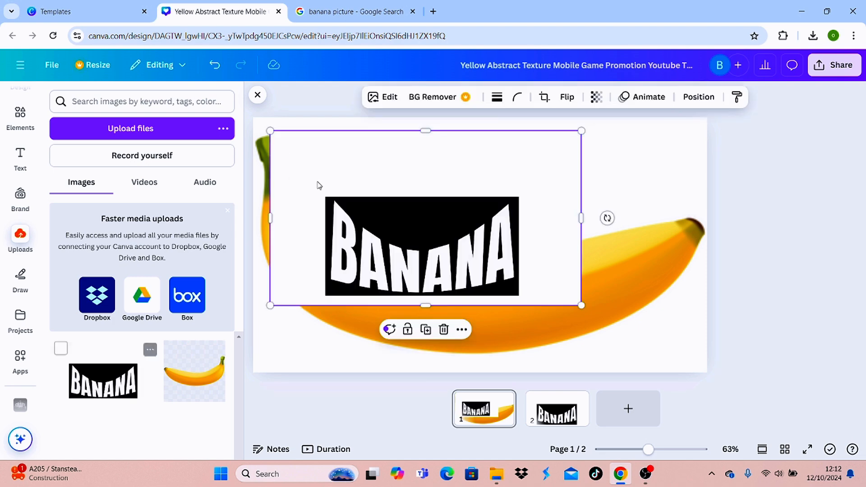
{"action": "left_click_drag", "start_coordinate": [370, 219], "coordinate": [353, 205]}
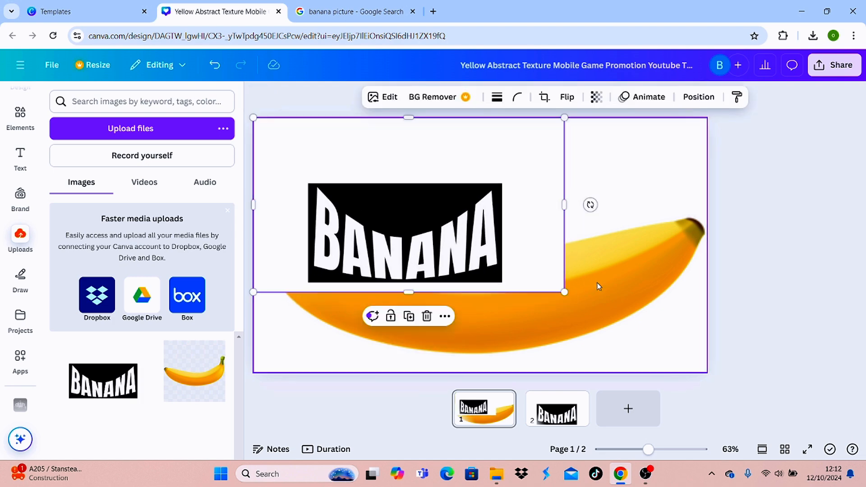
{"action": "left_click_drag", "start_coordinate": [567, 296], "coordinate": [708, 373]}
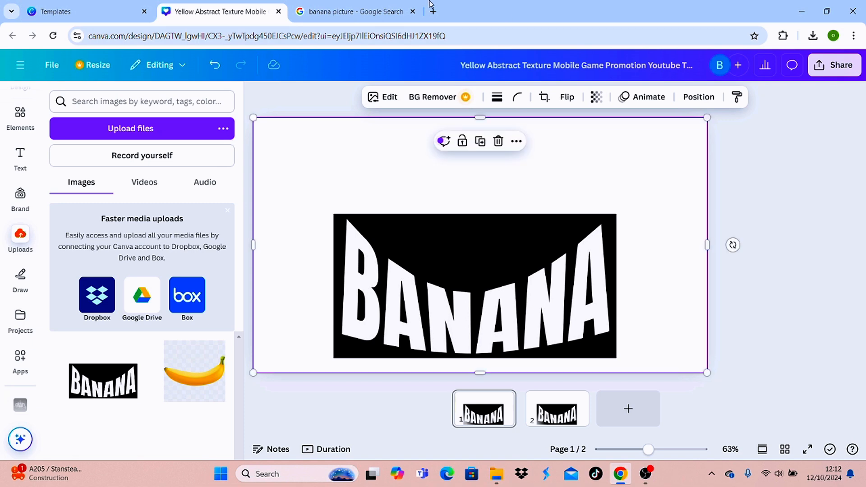
{"action": "left_click", "coordinate": [391, 97]}
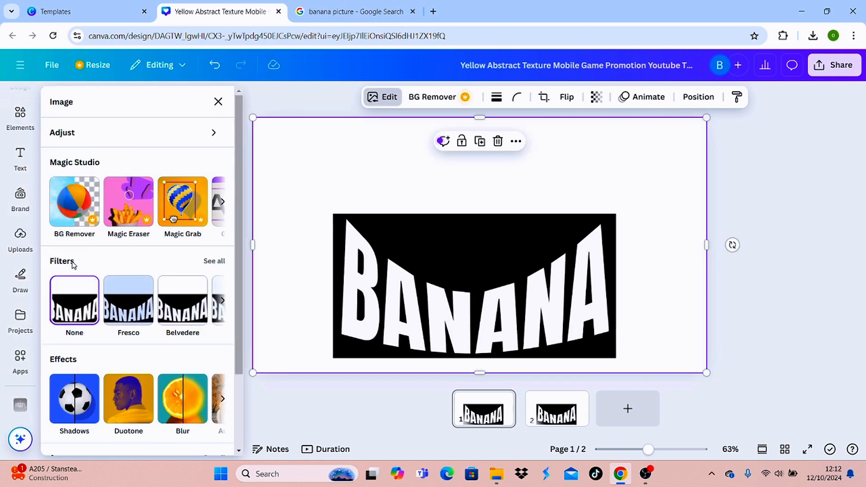
{"action": "left_click", "coordinate": [82, 197]}
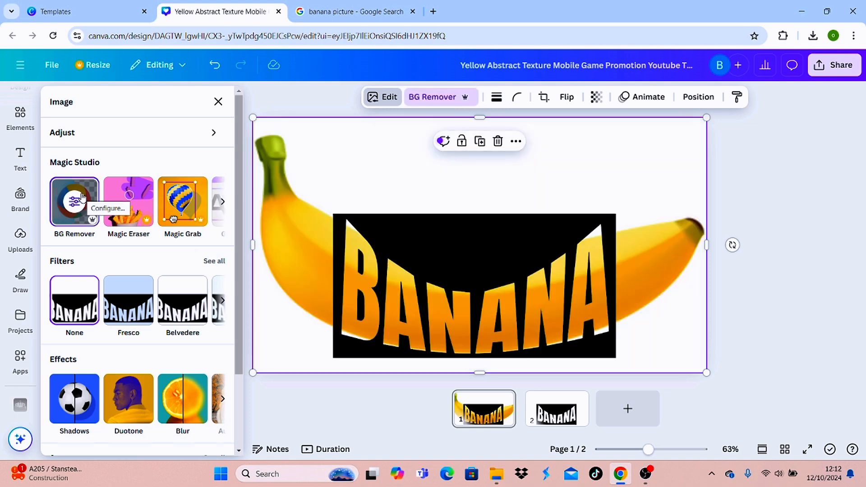
Apply the Cherry duotone effect to the BANANA image and set its highlights color to #f7f6f6
{"action": "left_click", "coordinate": [129, 408]}
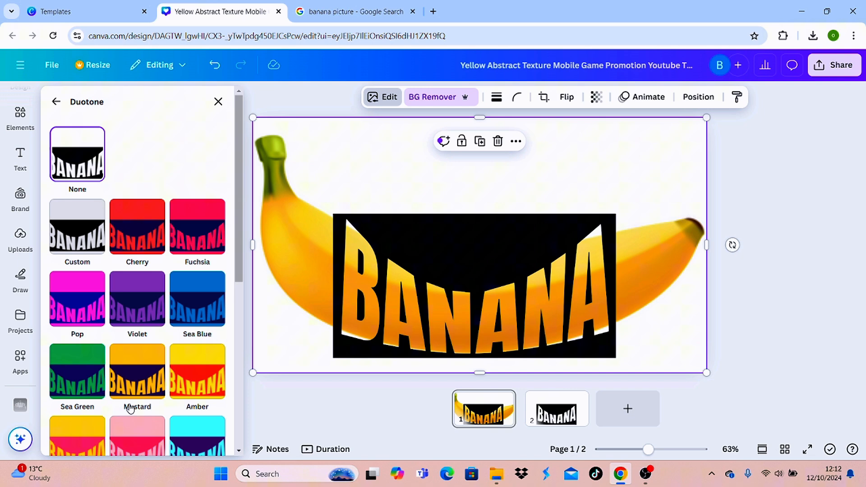
{"action": "left_click", "coordinate": [141, 247]}
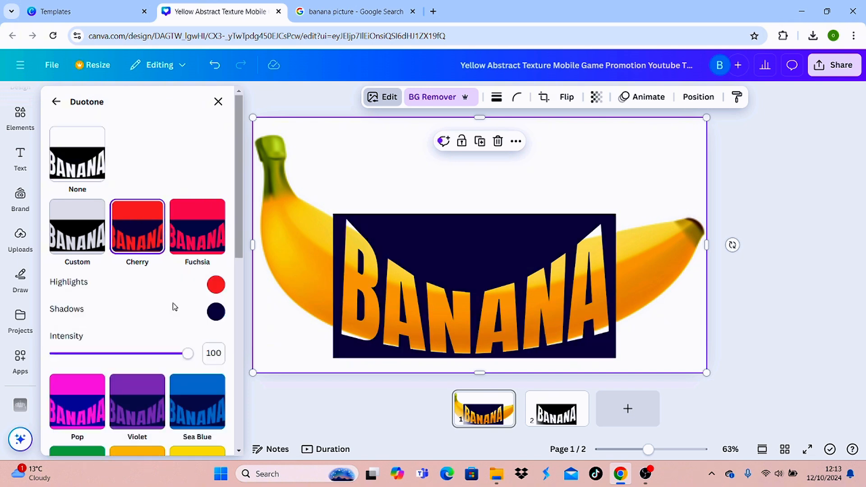
{"action": "left_click", "coordinate": [215, 288]}
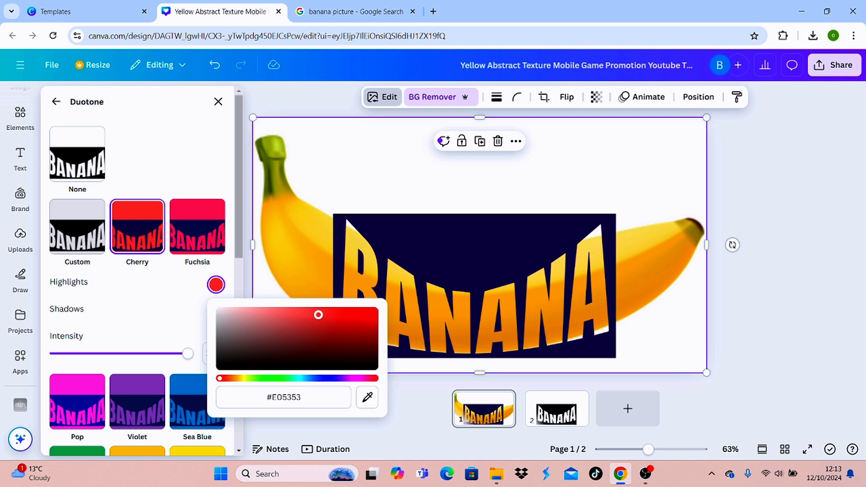
{"action": "left_click", "coordinate": [218, 311]}
{"action": "left_click", "coordinate": [194, 323]}
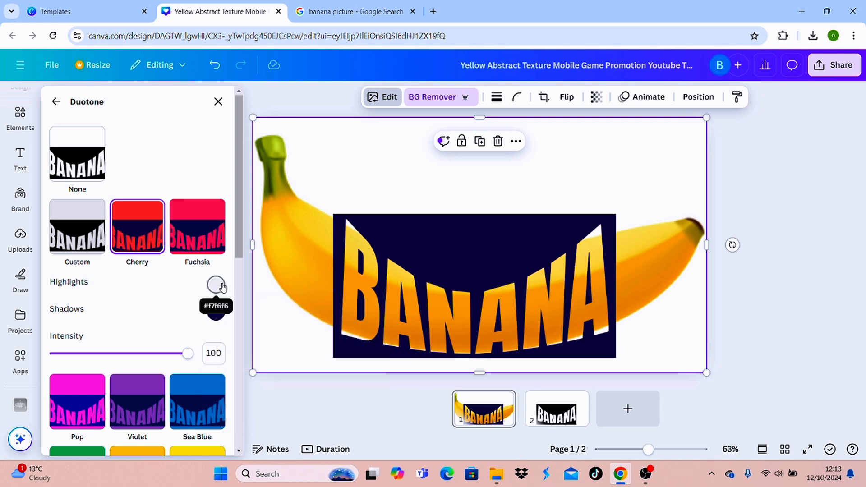
Set the BANANA image's duotone shadows color to #F4F4F5 and crop its left and right sides in to the outer letters
{"action": "left_click", "coordinate": [217, 312]}
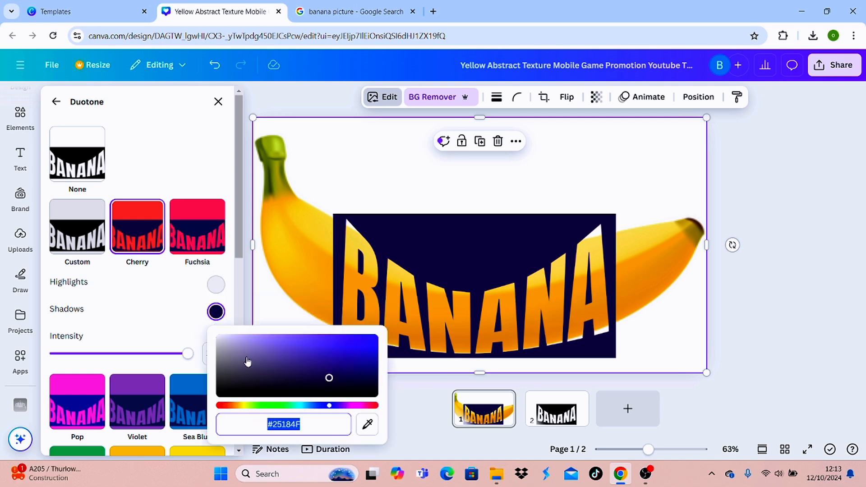
{"action": "left_click", "coordinate": [218, 339]}
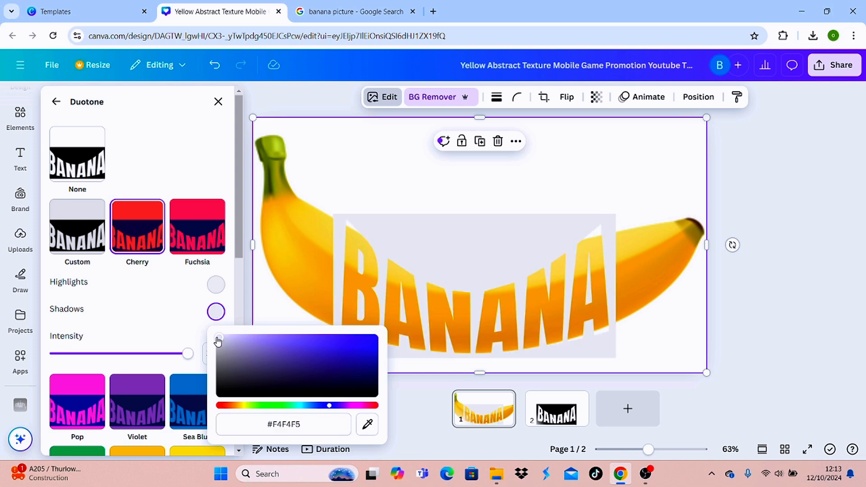
{"action": "left_click", "coordinate": [218, 101]}
{"action": "left_click_drag", "start_coordinate": [253, 245], "coordinate": [346, 253]}
{"action": "left_click_drag", "start_coordinate": [704, 246], "coordinate": [604, 272]}
Search the element graphics for "shadow" and add the dark blurred oval shadow to page 1
{"action": "left_click", "coordinate": [21, 118]}
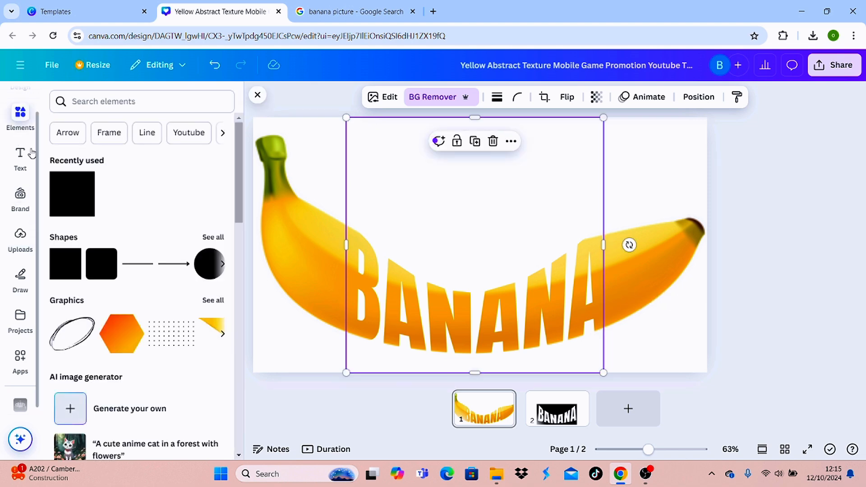
{"action": "left_click", "coordinate": [162, 101]}
{"action": "type", "text": "S"}
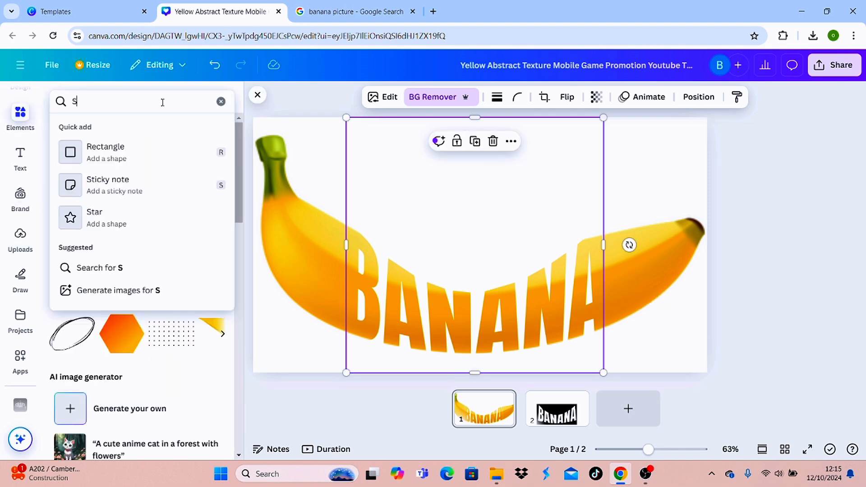
{"action": "type", "text": "HADOW"}
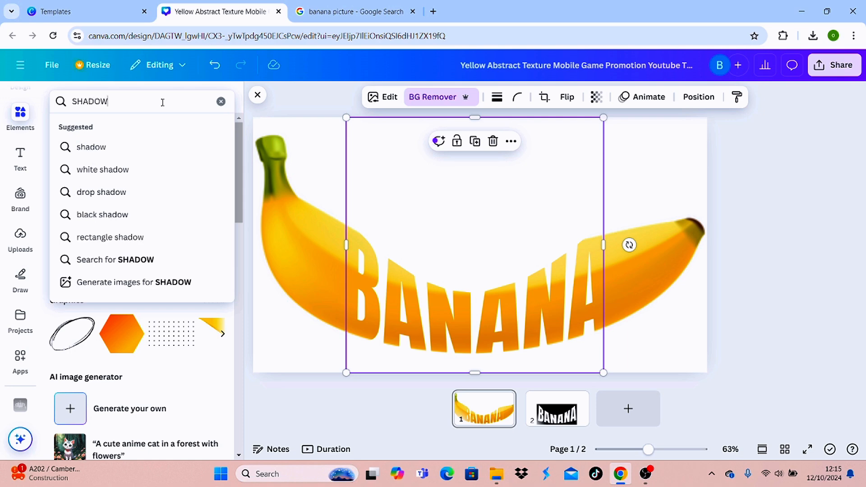
{"action": "left_click", "coordinate": [130, 147]}
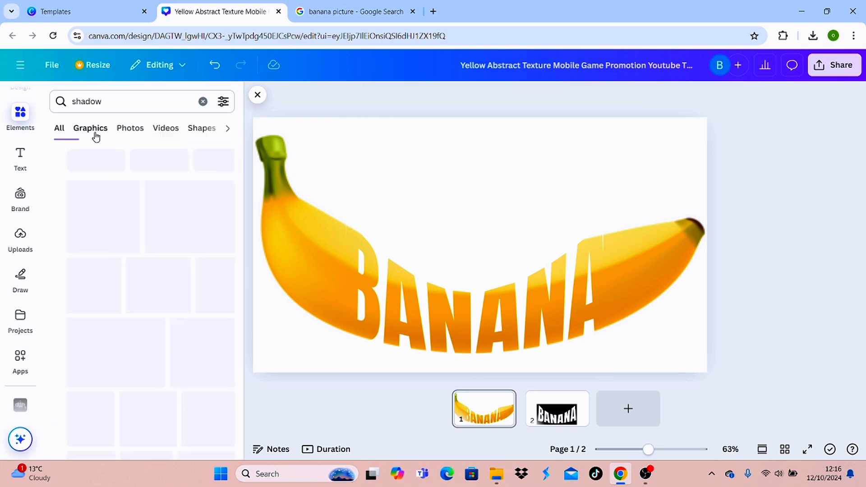
{"action": "left_click", "coordinate": [95, 133]}
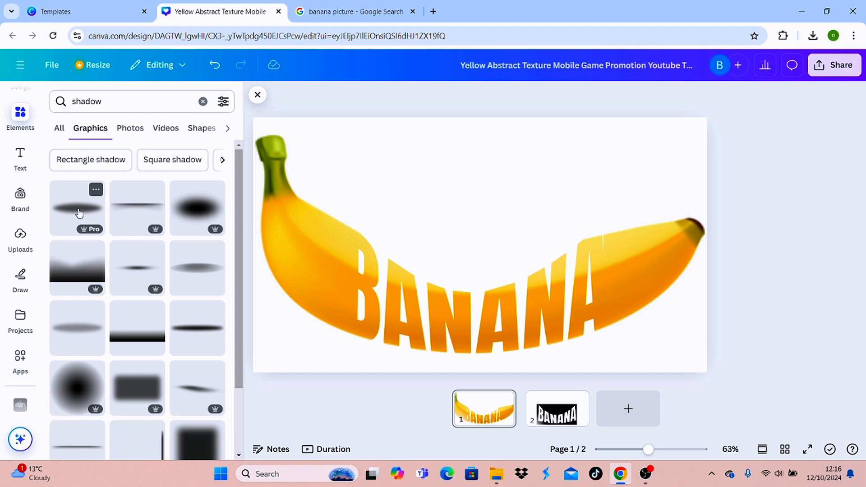
{"action": "left_click_drag", "start_coordinate": [79, 212], "coordinate": [315, 230]}
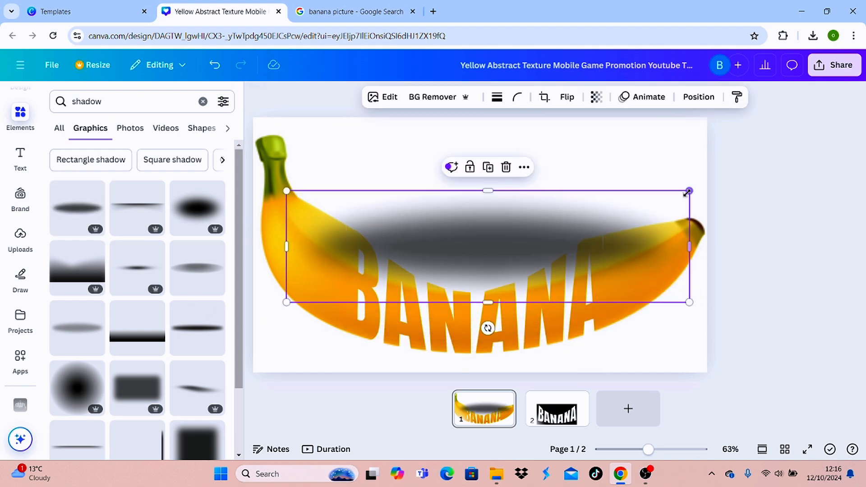
Shrink the oval shadow and place it centered beneath the BANANA letters at the page's lower edge
{"action": "left_click_drag", "start_coordinate": [687, 192], "coordinate": [416, 265]}
{"action": "left_click_drag", "start_coordinate": [356, 285], "coordinate": [477, 365]}
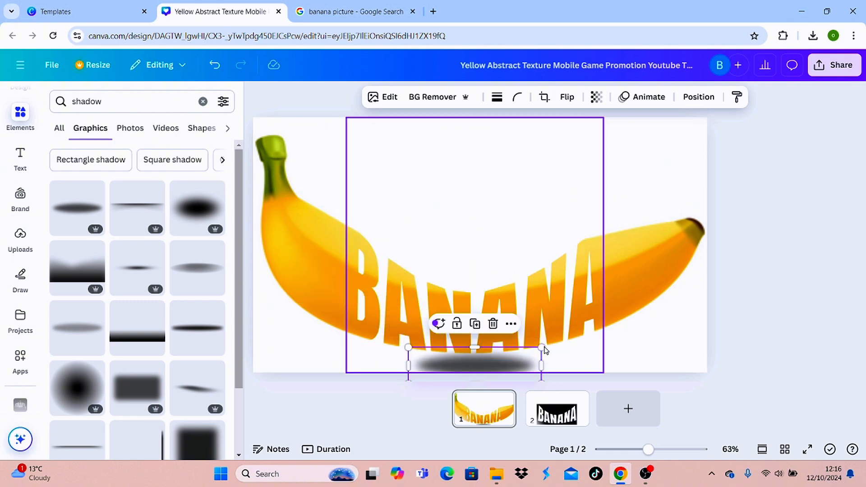
{"action": "left_click_drag", "start_coordinate": [541, 348], "coordinate": [559, 342]}
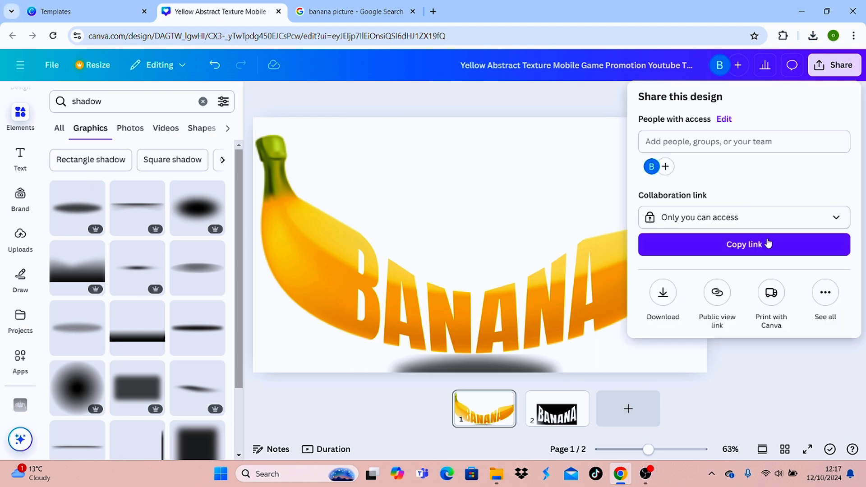
Set up the design's download to include only page 1 and show the available file types
{"action": "left_click", "coordinate": [661, 292]}
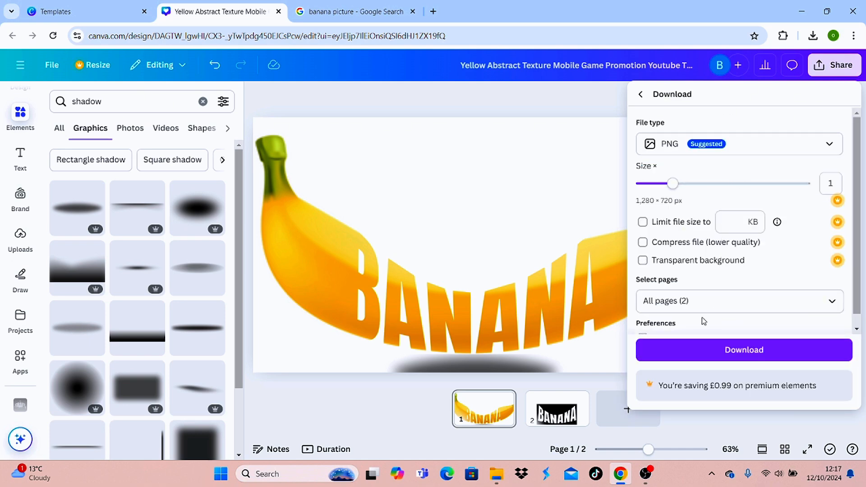
{"action": "left_click", "coordinate": [734, 303]}
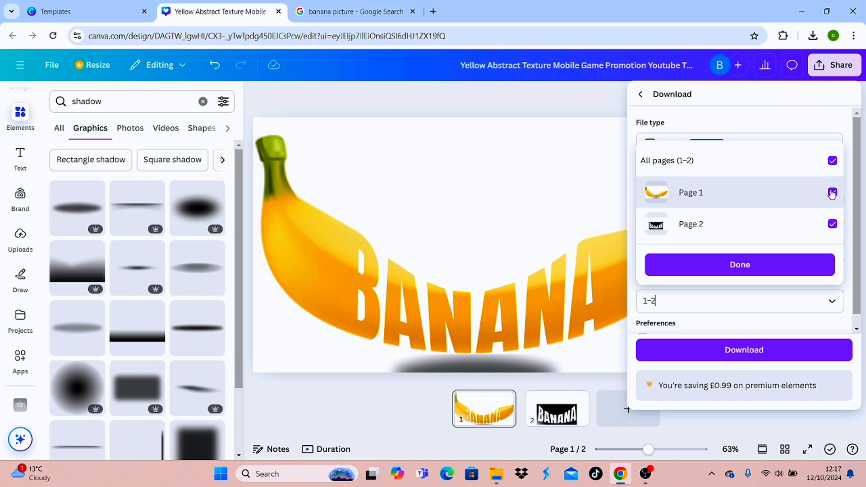
{"action": "left_click", "coordinate": [832, 224]}
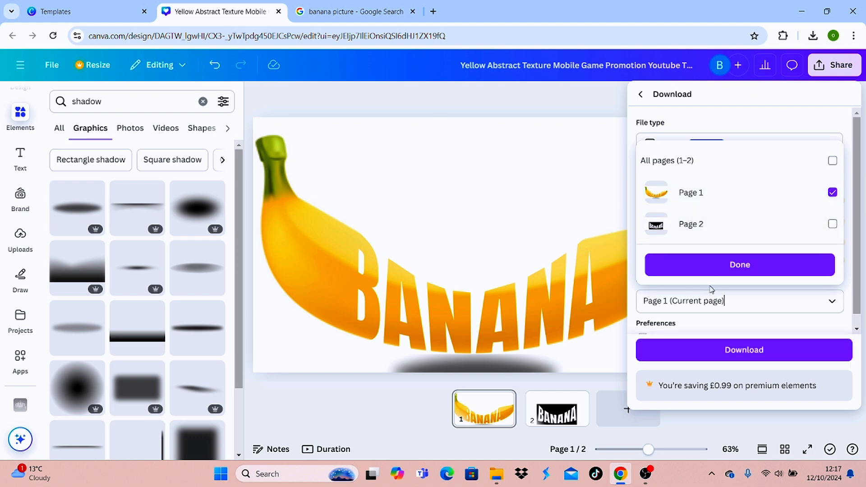
{"action": "left_click", "coordinate": [728, 273]}
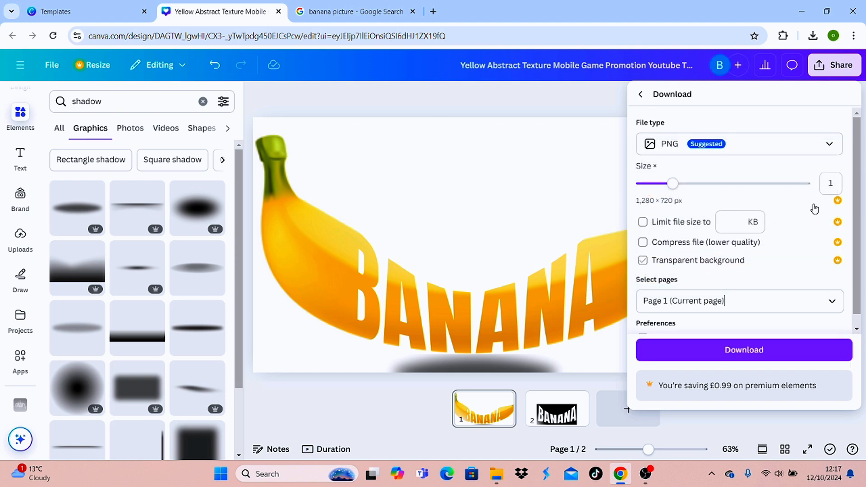
{"action": "left_click", "coordinate": [820, 144]}
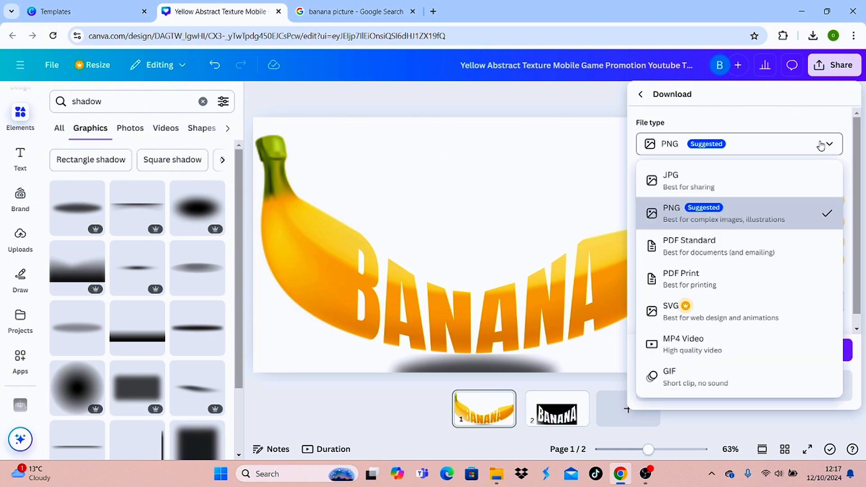